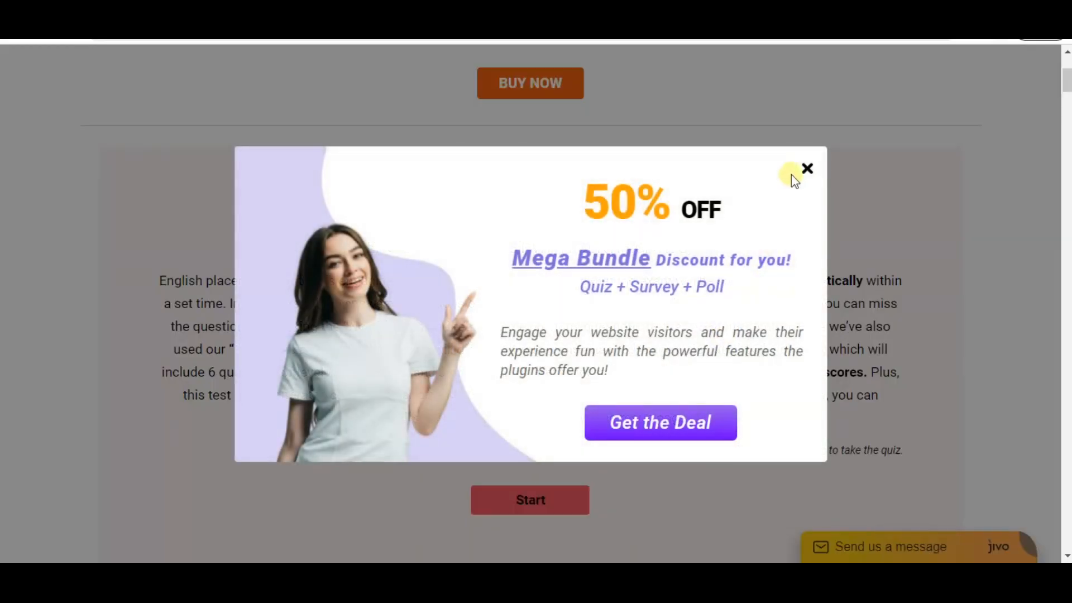
# Step: Dismiss the promo, start the English level test and answer questions 1-4 (didn't have, There is any, since, isn't he?)
pyautogui.click(806, 168)
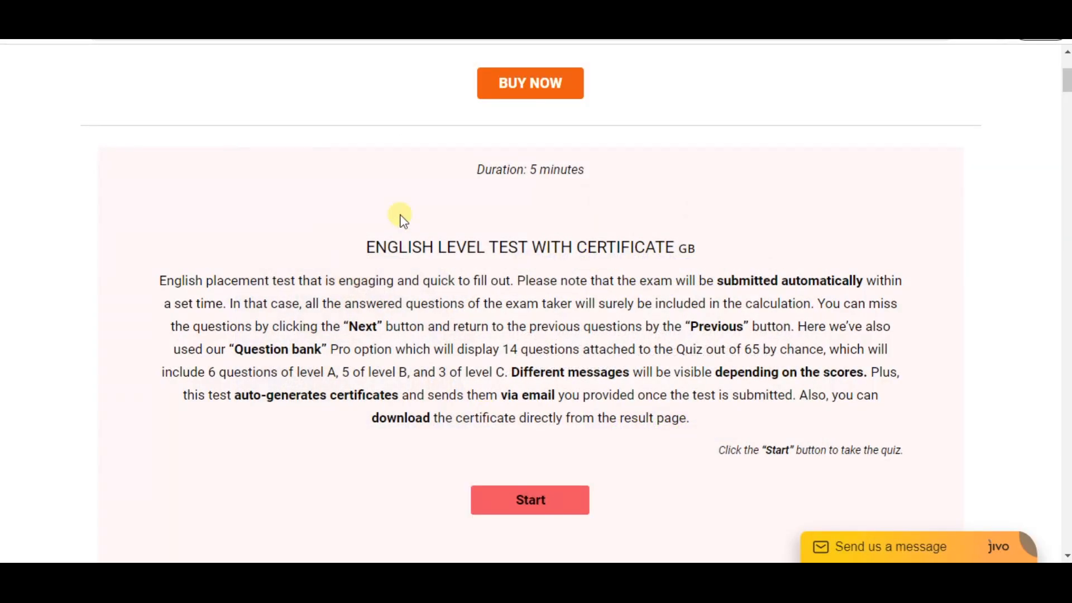
pyautogui.click(553, 499)
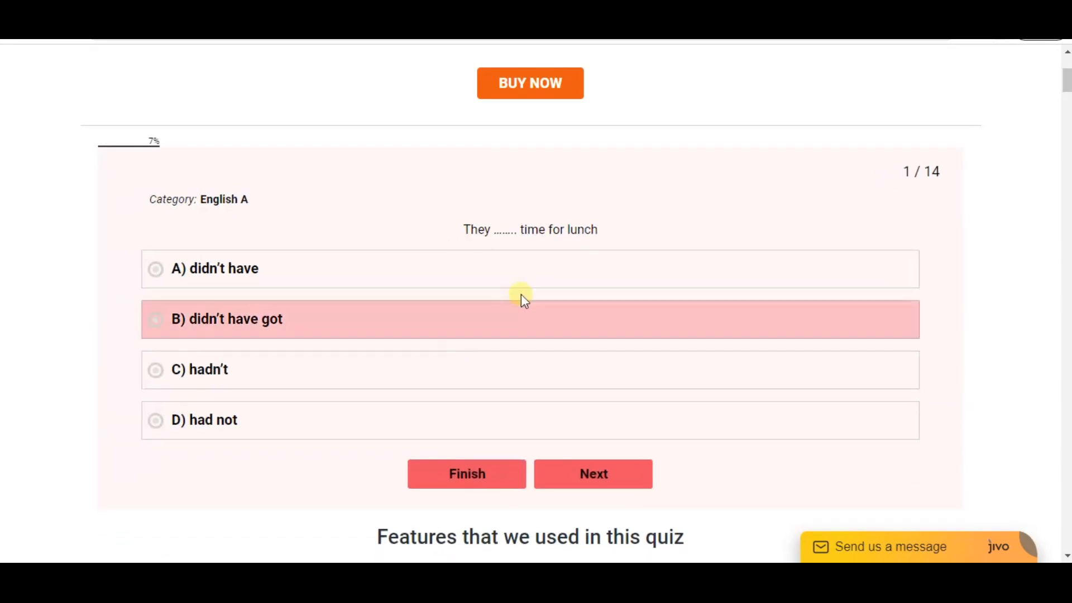
pyautogui.click(531, 289)
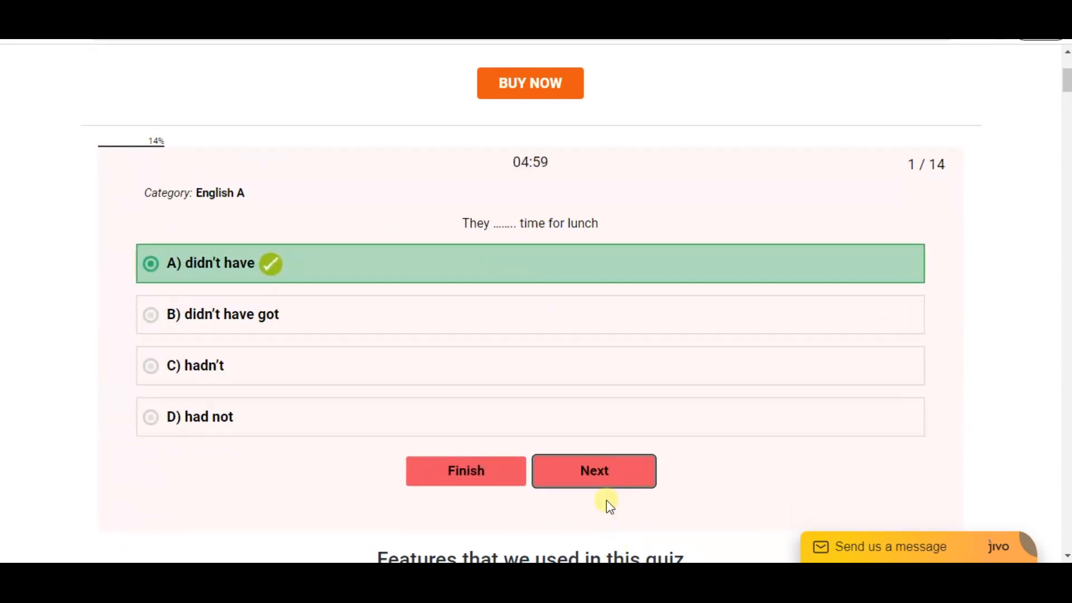
pyautogui.click(593, 496)
pyautogui.click(528, 344)
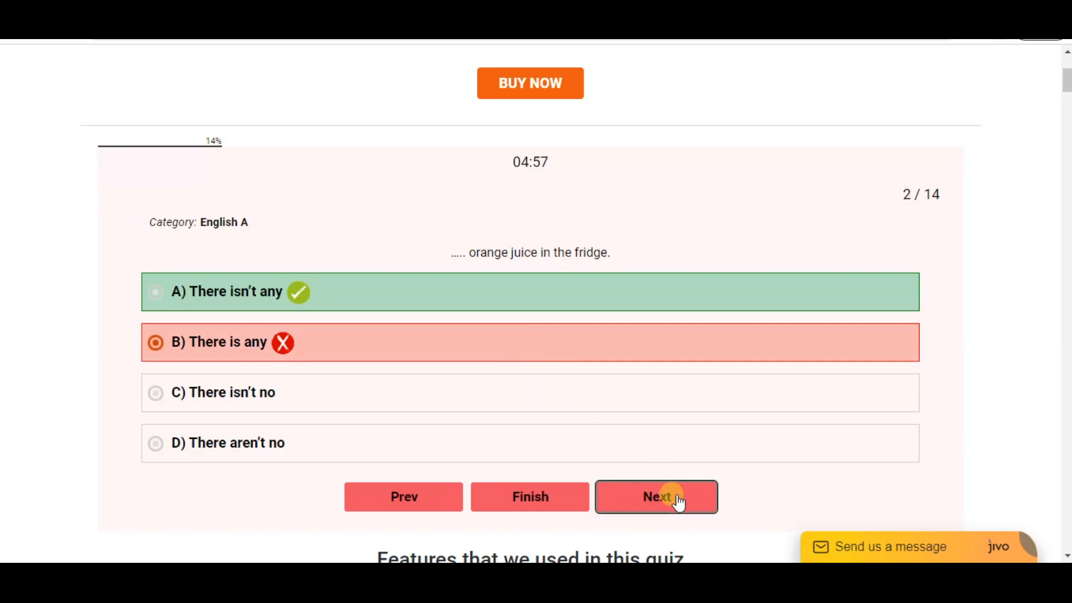
pyautogui.click(670, 497)
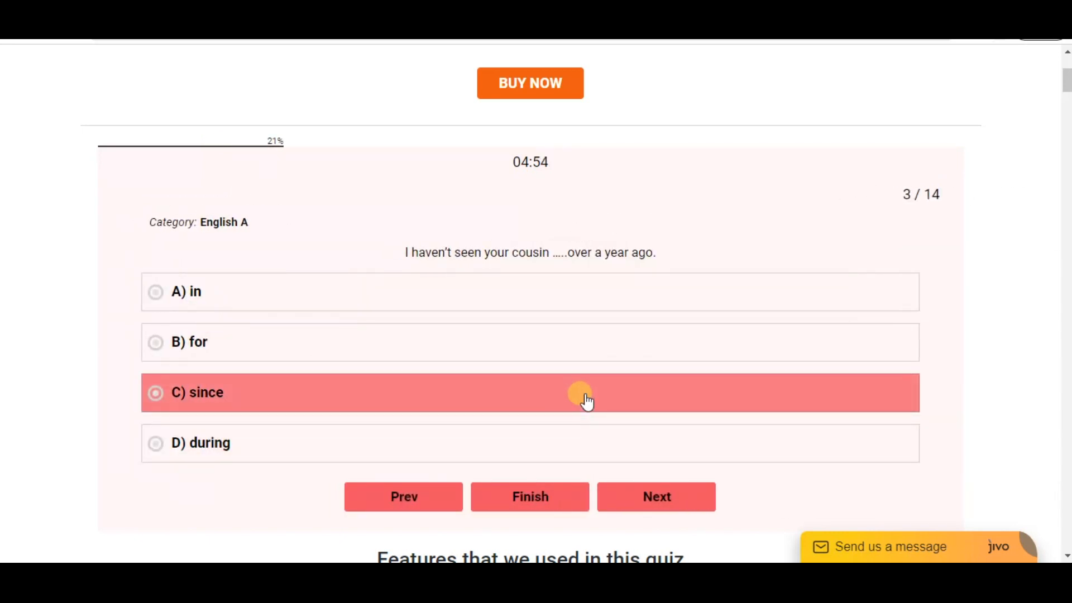
pyautogui.click(575, 402)
pyautogui.click(657, 496)
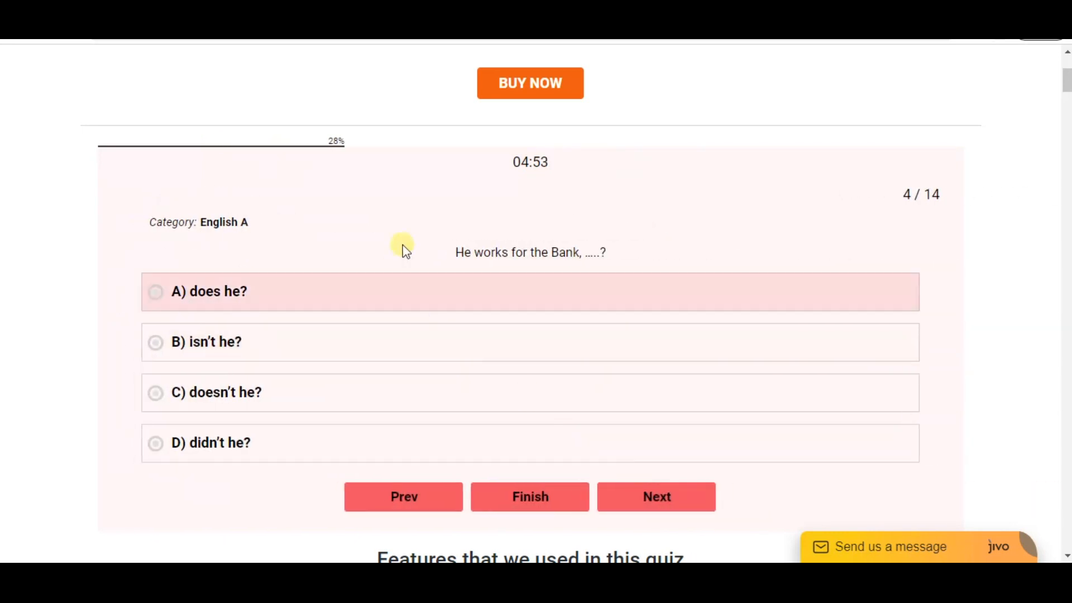
pyautogui.click(536, 343)
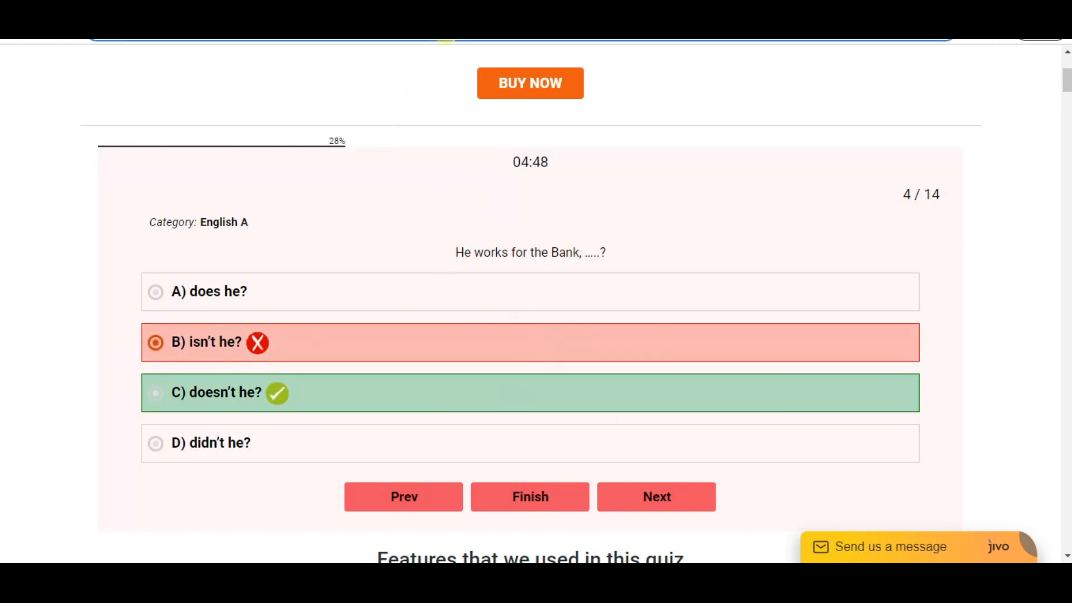
# Step: Reload the page, restart the test and answer the first questions (Saturday afternoons, on taxi), skipping the third
pyautogui.press('F5')
pyautogui.click(603, 118)
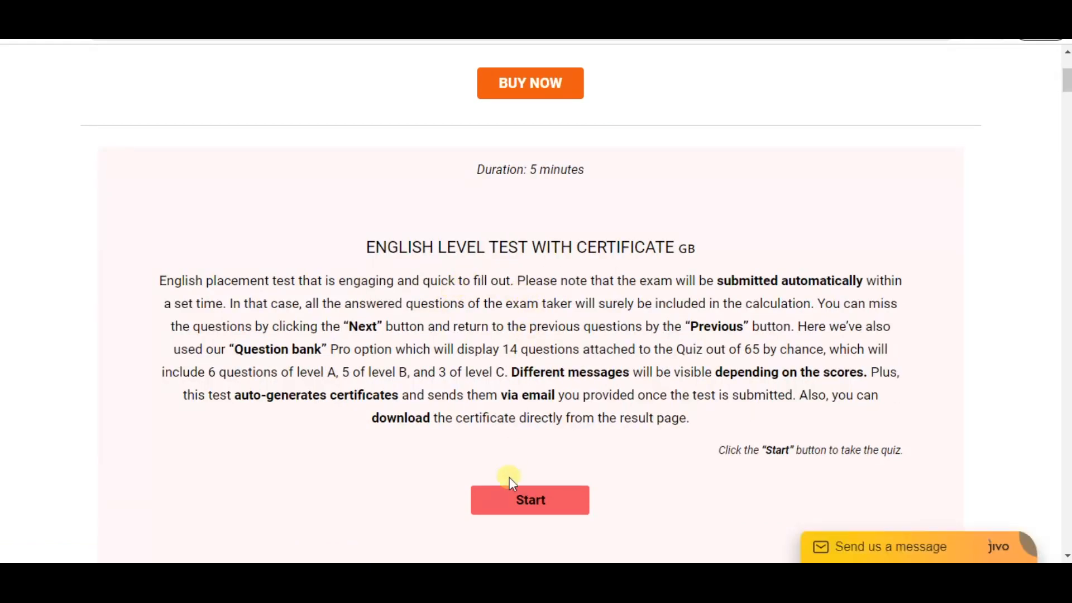
pyautogui.click(511, 499)
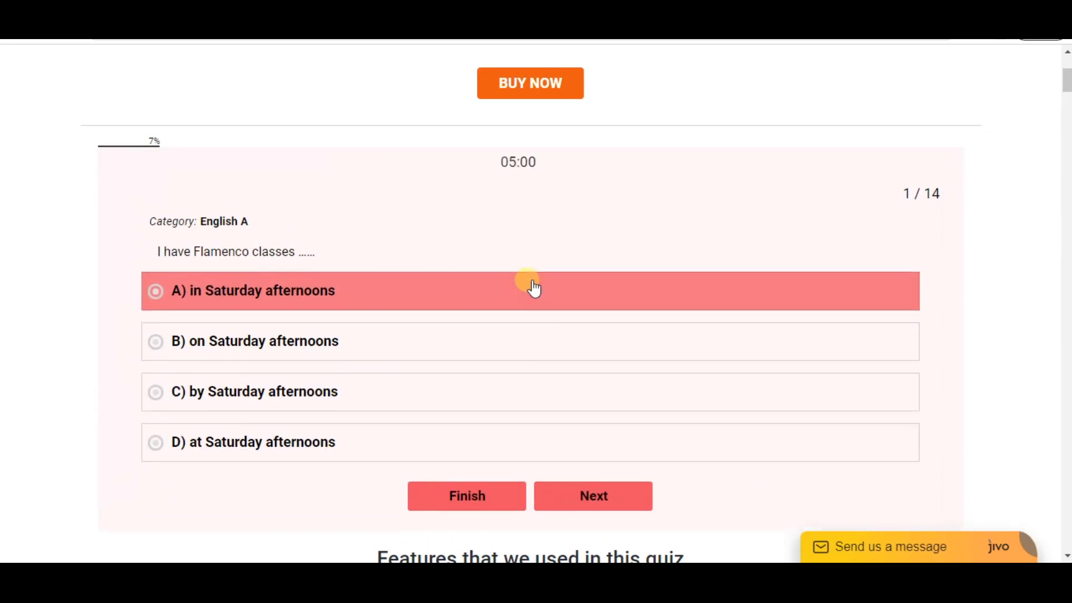
pyautogui.click(526, 285)
pyautogui.click(578, 486)
pyautogui.click(491, 345)
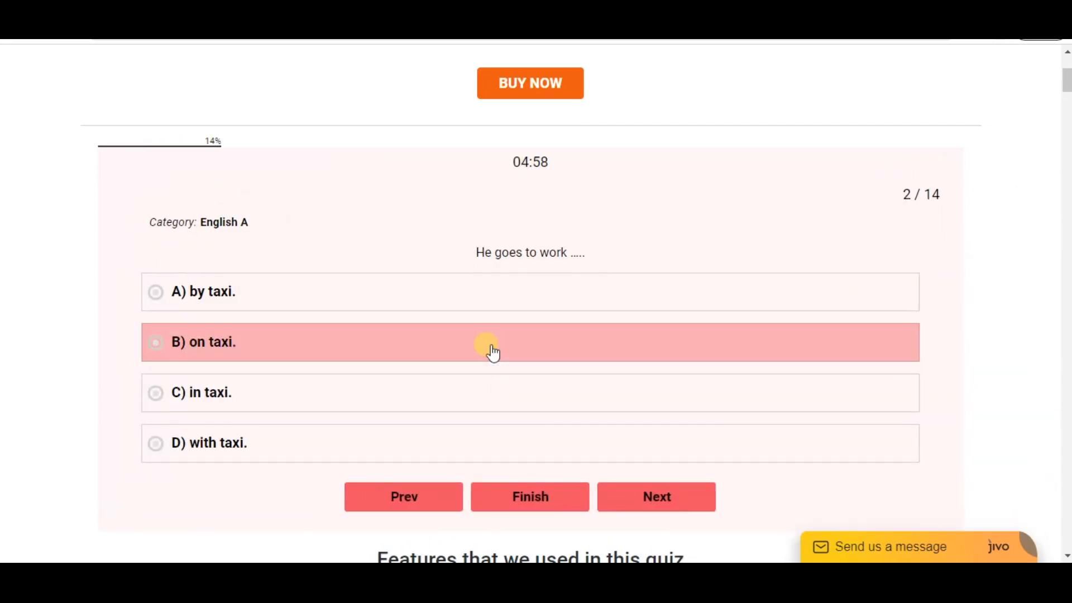
pyautogui.click(606, 495)
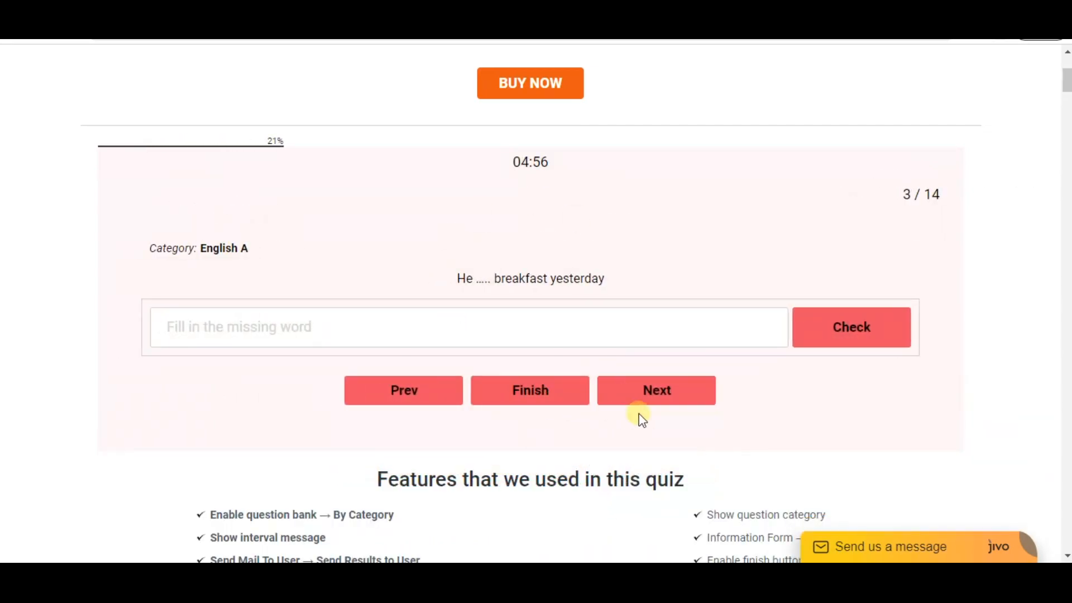
pyautogui.click(629, 391)
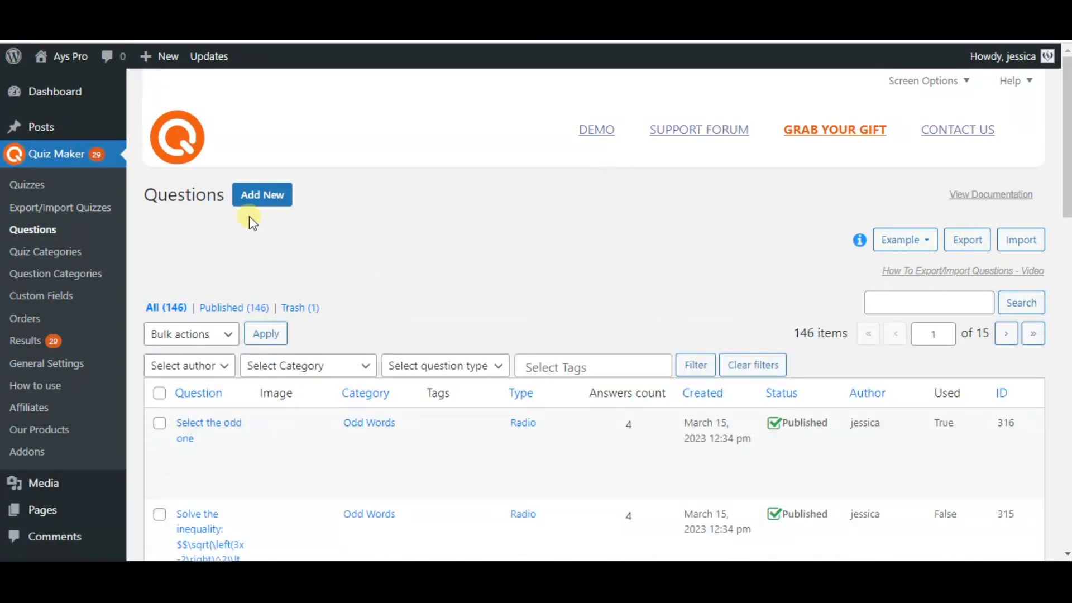
# Step: Start creating a new quiz question from the Questions list
pyautogui.click(262, 194)
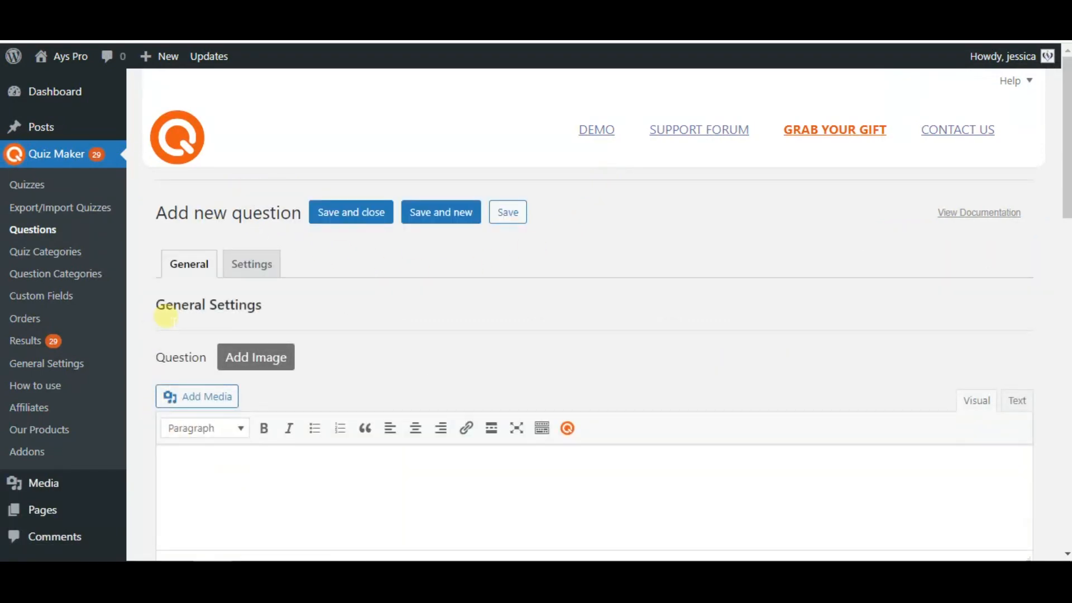
pyautogui.scroll(-1, 260, 369)
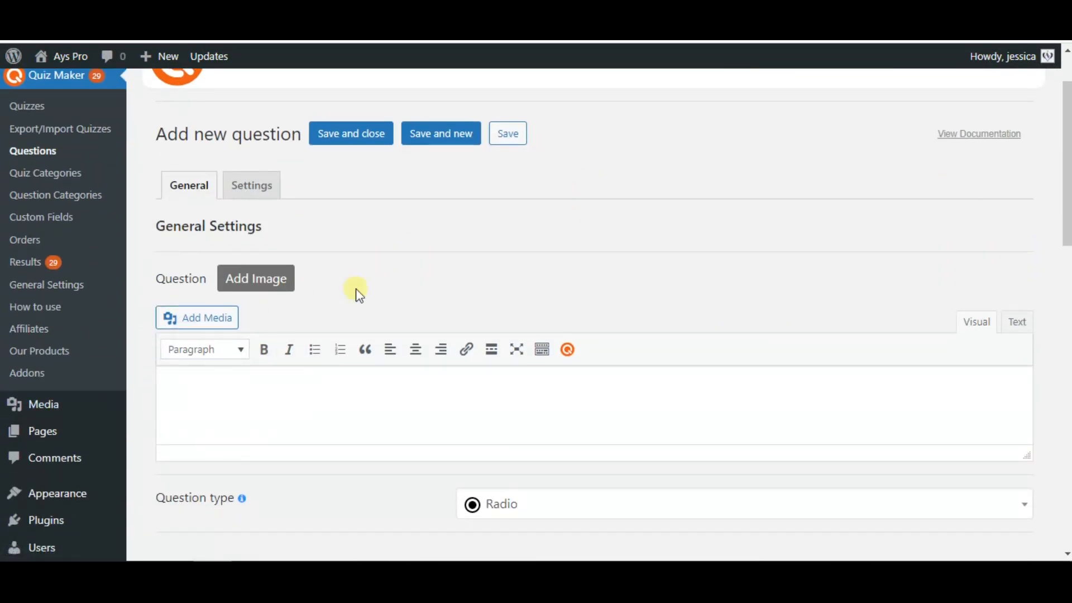
pyautogui.scroll(-3, 361, 293)
pyautogui.scroll(-3, 511, 327)
pyautogui.scroll(-2, 628, 360)
pyautogui.scroll(-2, 632, 405)
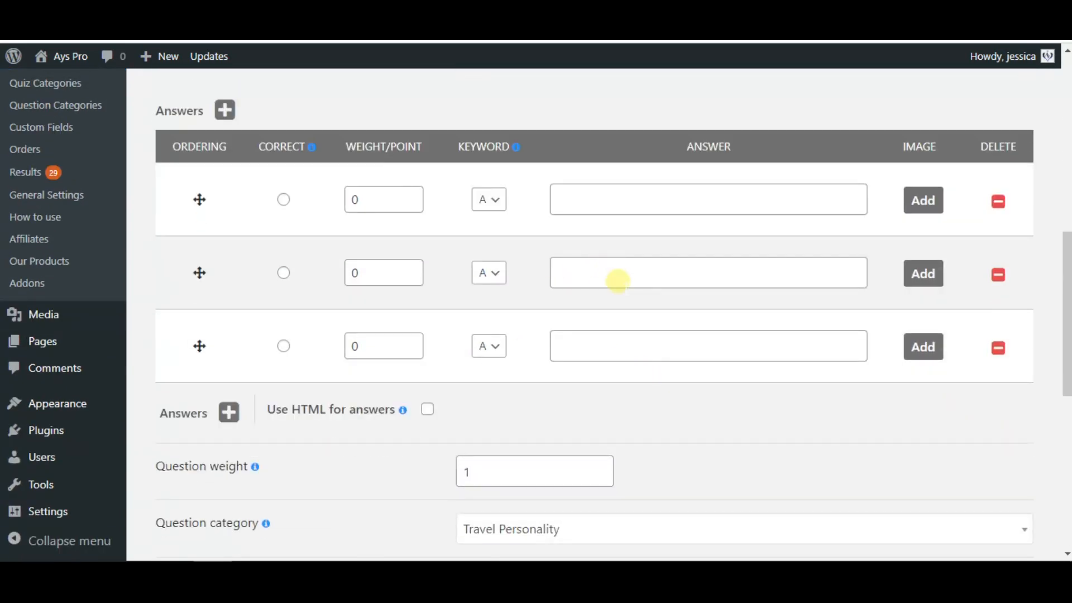
pyautogui.scroll(1, 617, 280)
pyautogui.scroll(2, 595, 294)
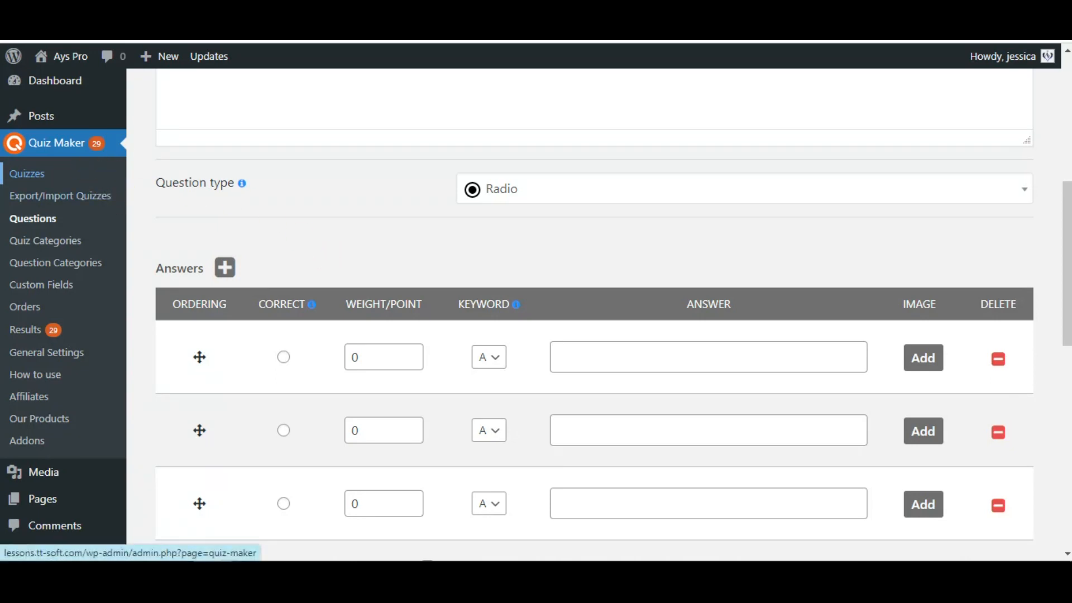
# Step: Go to the Quiz Maker Quizzes list from the sidebar
pyautogui.click(33, 173)
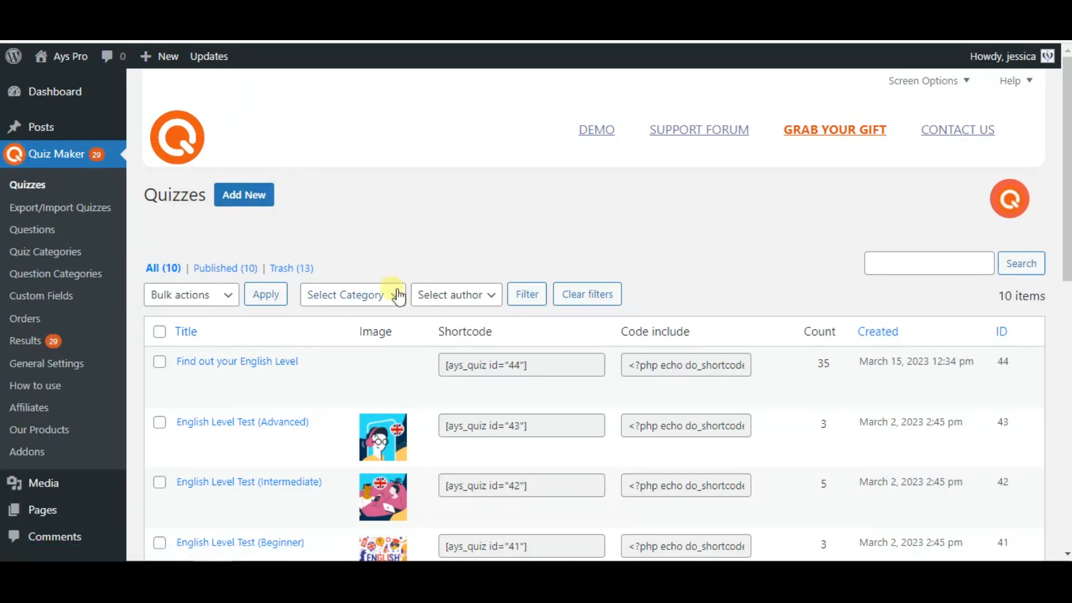
# Step: Open the Find out your English Level quiz and switch to its Settings tab
pyautogui.click(247, 366)
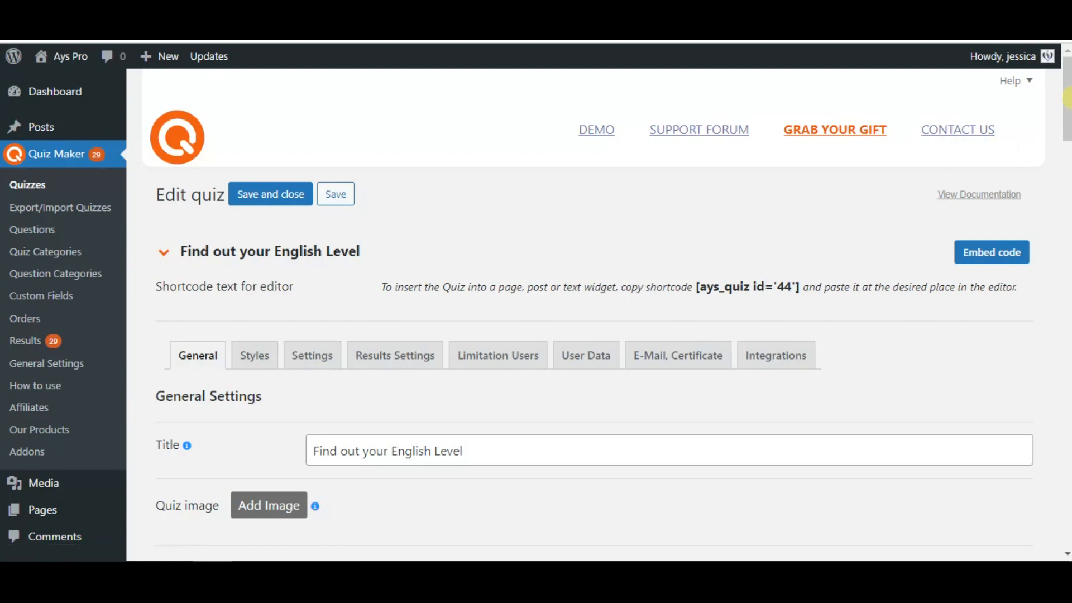
pyautogui.moveTo(1067, 80); pyautogui.dragTo(1067, 244)
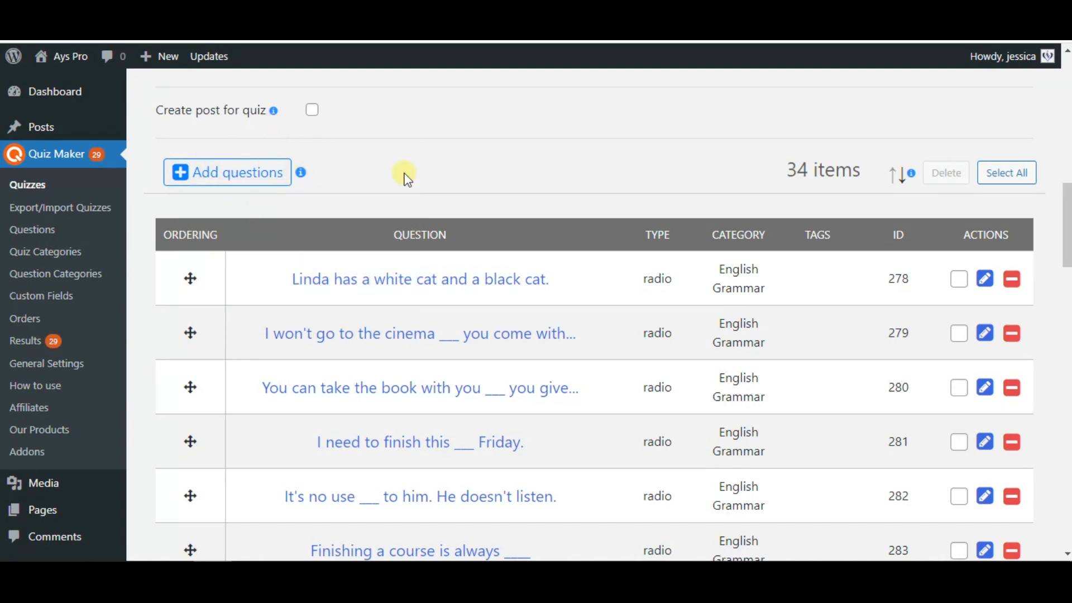
pyautogui.scroll(2, 404, 176)
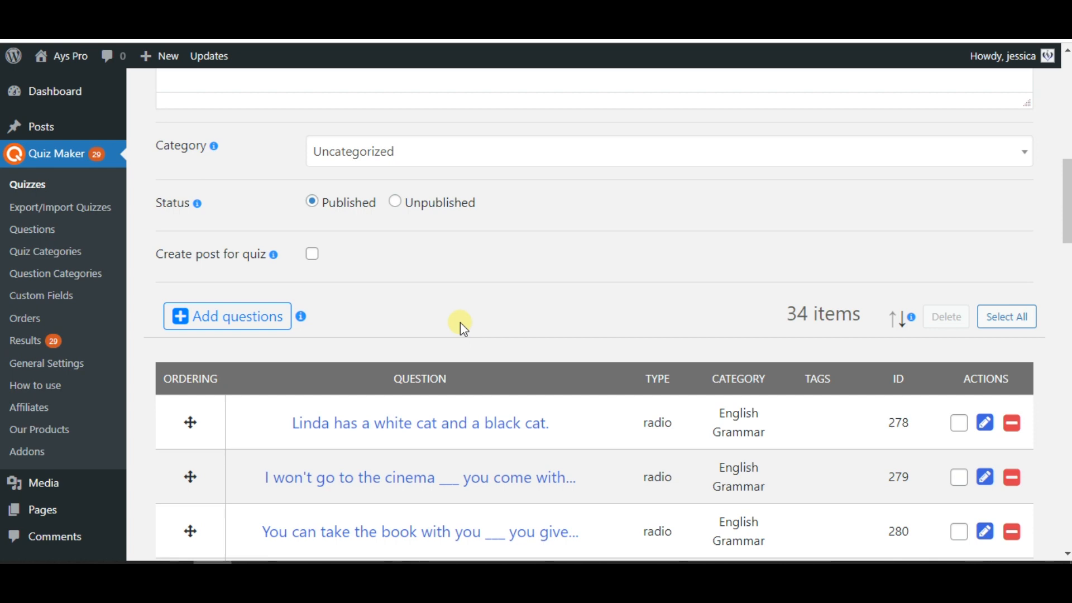
pyautogui.scroll(5, 443, 314)
pyautogui.scroll(5, 419, 306)
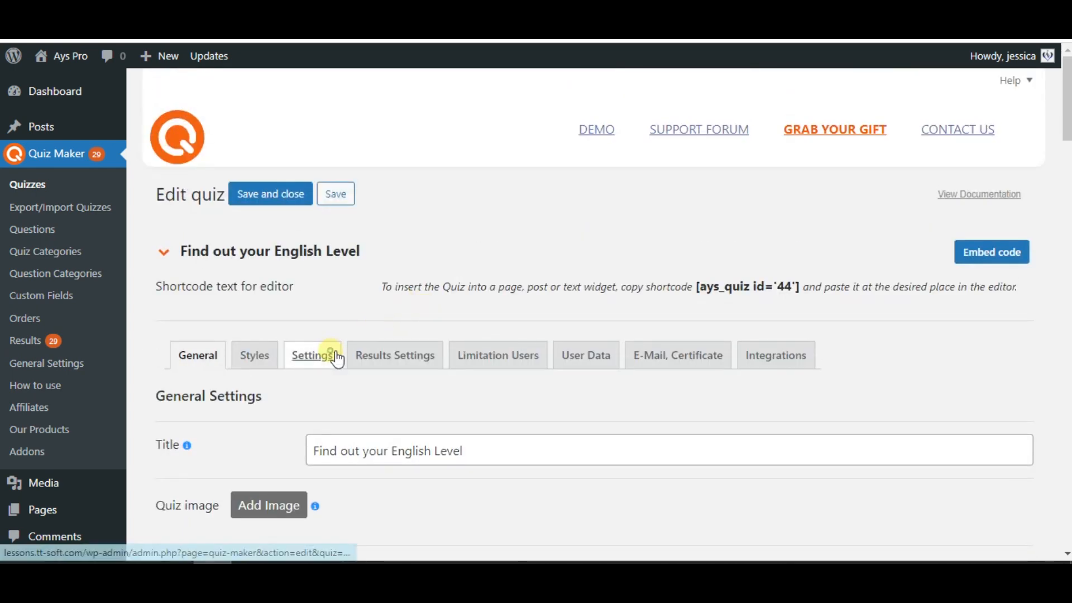
pyautogui.click(313, 356)
pyautogui.scroll(-4, 474, 285)
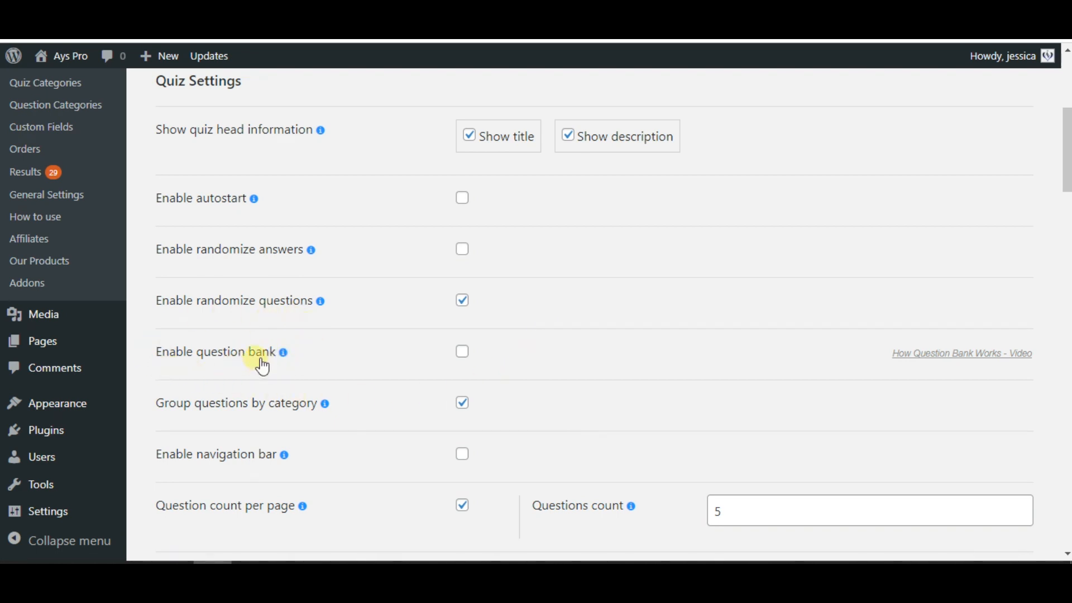
# Step: Enable the general question bank with a count of 20 questions and save the quiz
pyautogui.click(461, 352)
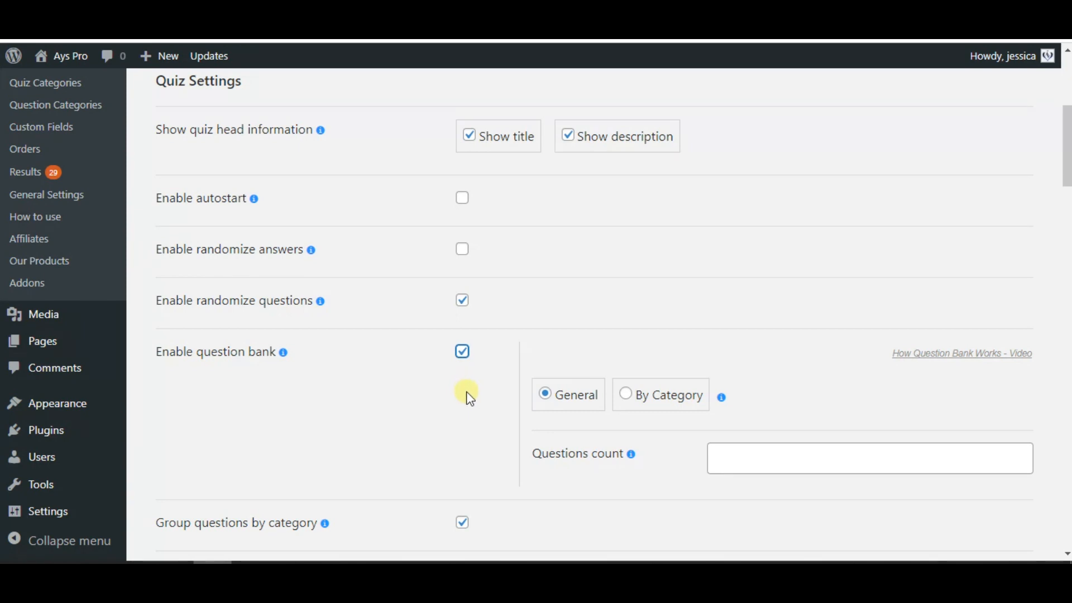
pyautogui.click(467, 391)
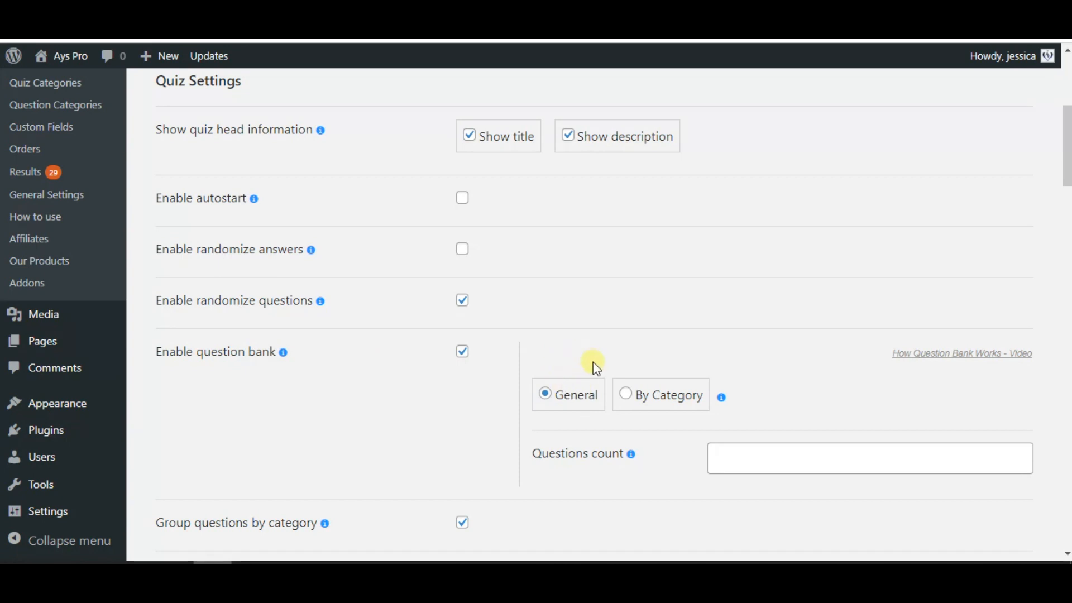
pyautogui.click(775, 457)
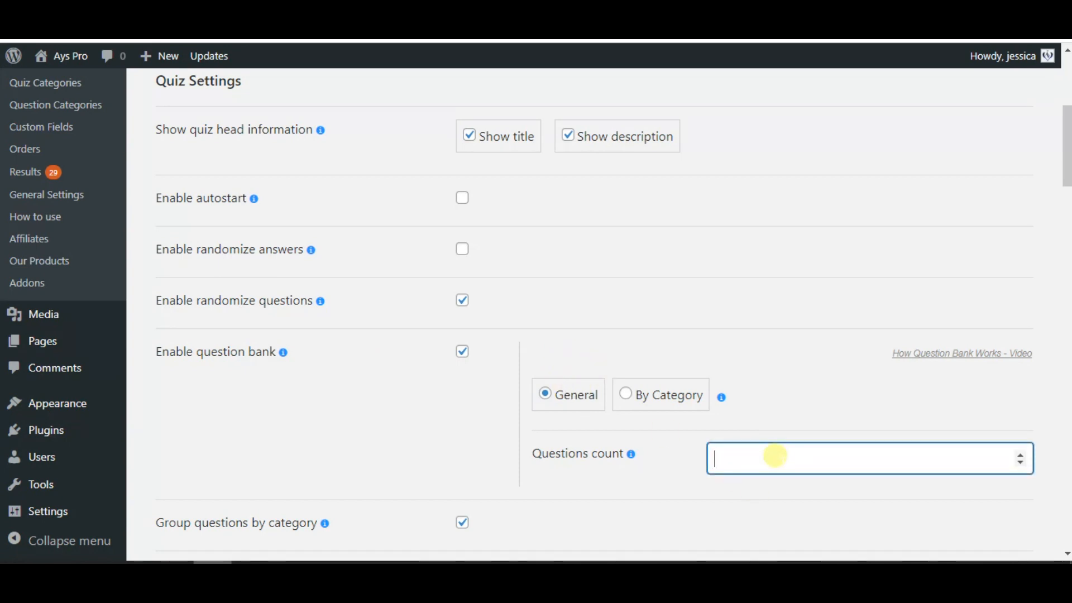
pyautogui.write('20')
pyautogui.click(778, 412)
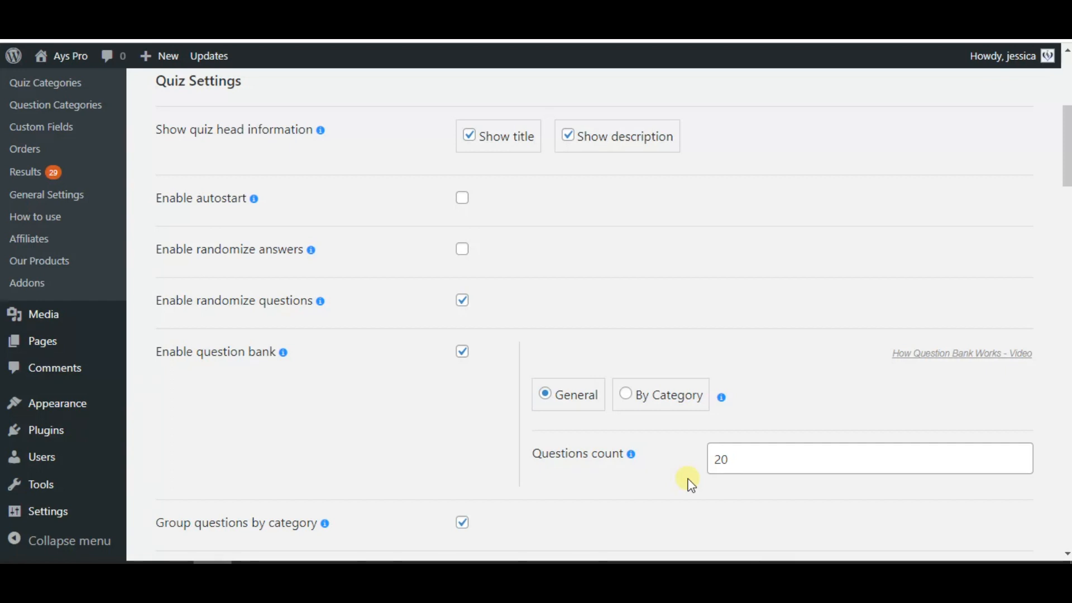
pyautogui.scroll(-1, 687, 482)
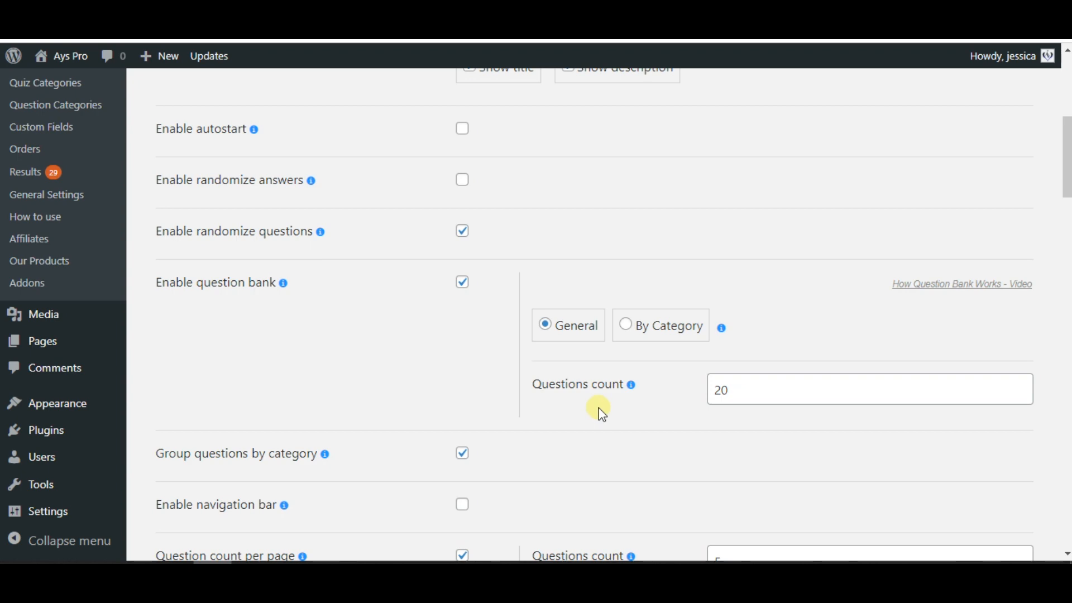
pyautogui.scroll(5, 428, 322)
pyautogui.scroll(3, 360, 252)
pyautogui.click(335, 124)
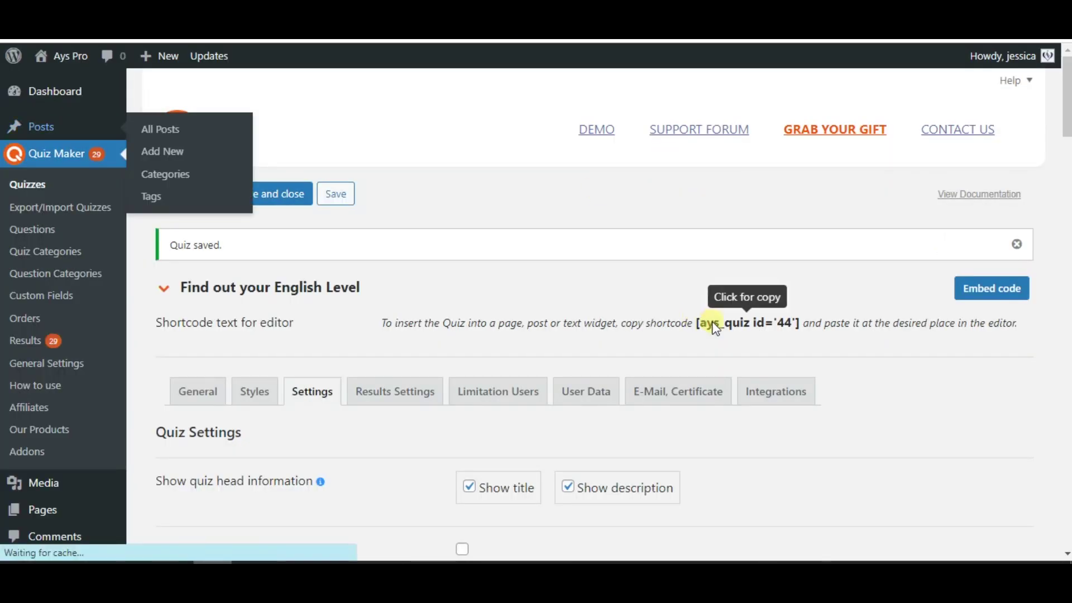
# Step: Paste the [ays_quiz id='44'] shortcode into a new post and title it Quiz
pyautogui.click(713, 323)
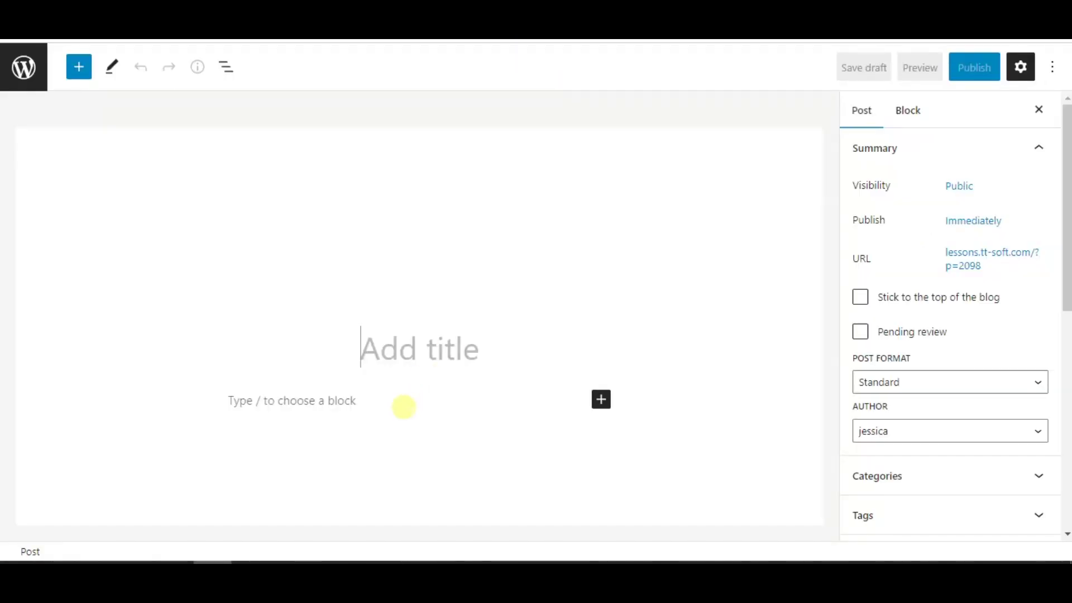
pyautogui.click(402, 402)
pyautogui.hotkey('ctrl', 'v')
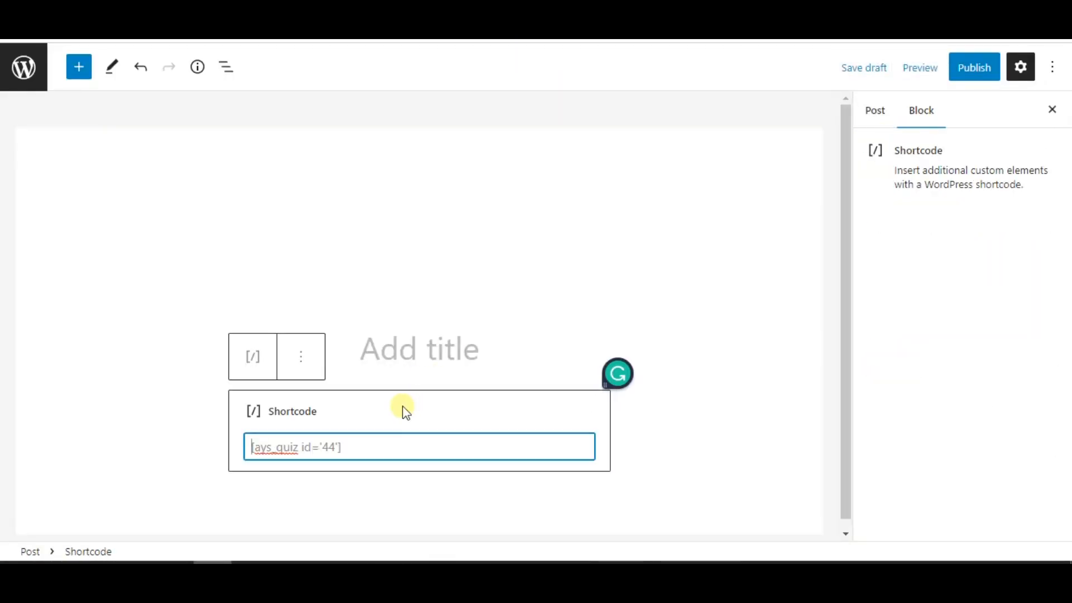
pyautogui.click(414, 350)
pyautogui.write('Q')
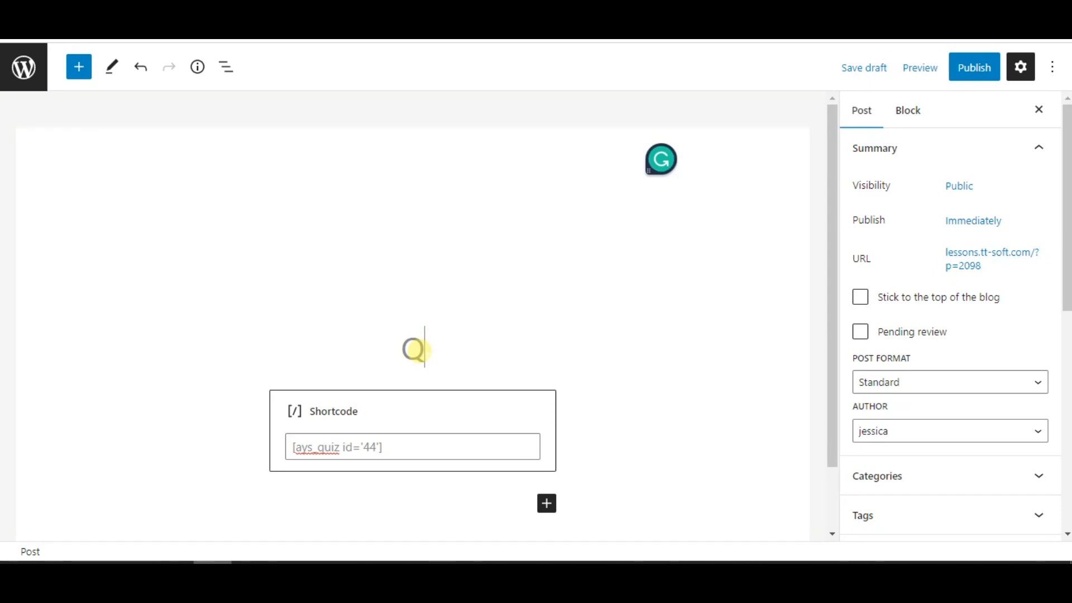
pyautogui.write('uiz')
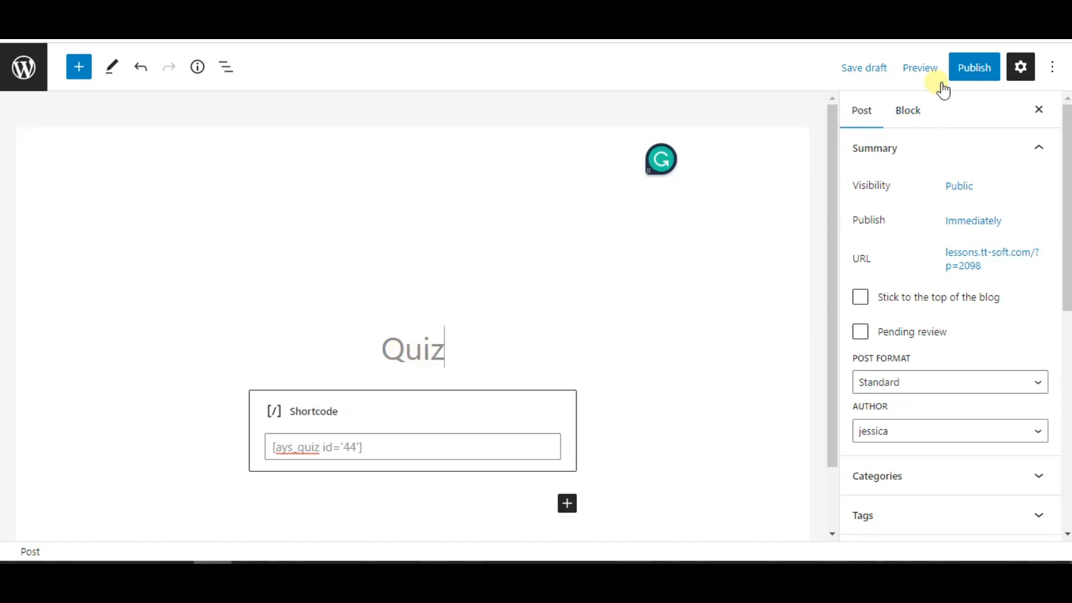
# Step: Publish the Quiz post and view it on the site
pyautogui.click(975, 67)
pyautogui.click(913, 67)
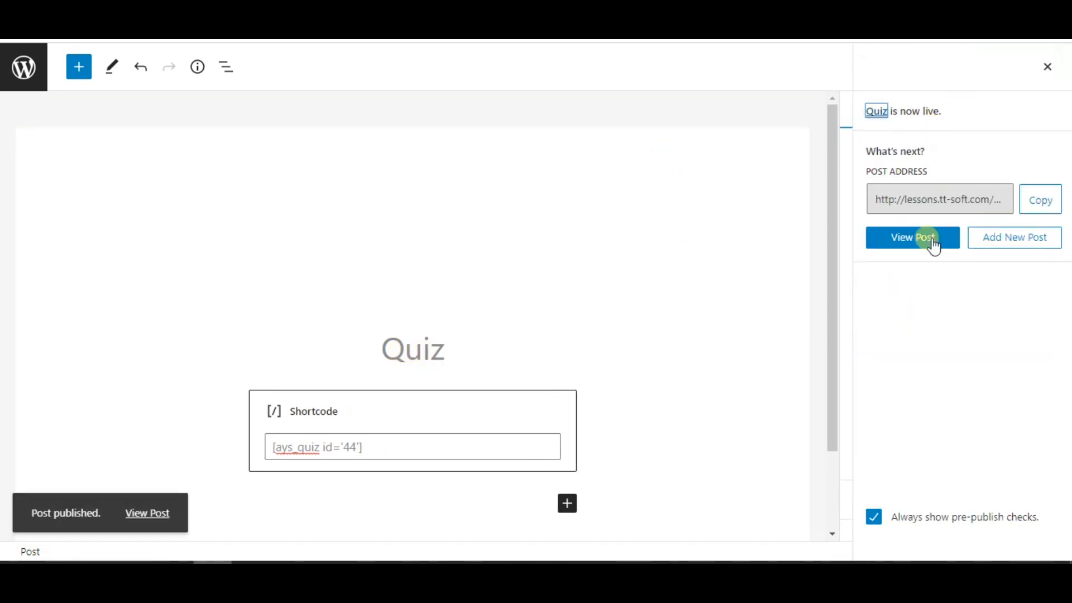
pyautogui.click(913, 237)
pyautogui.scroll(-2, 530, 262)
pyautogui.scroll(-2, 502, 276)
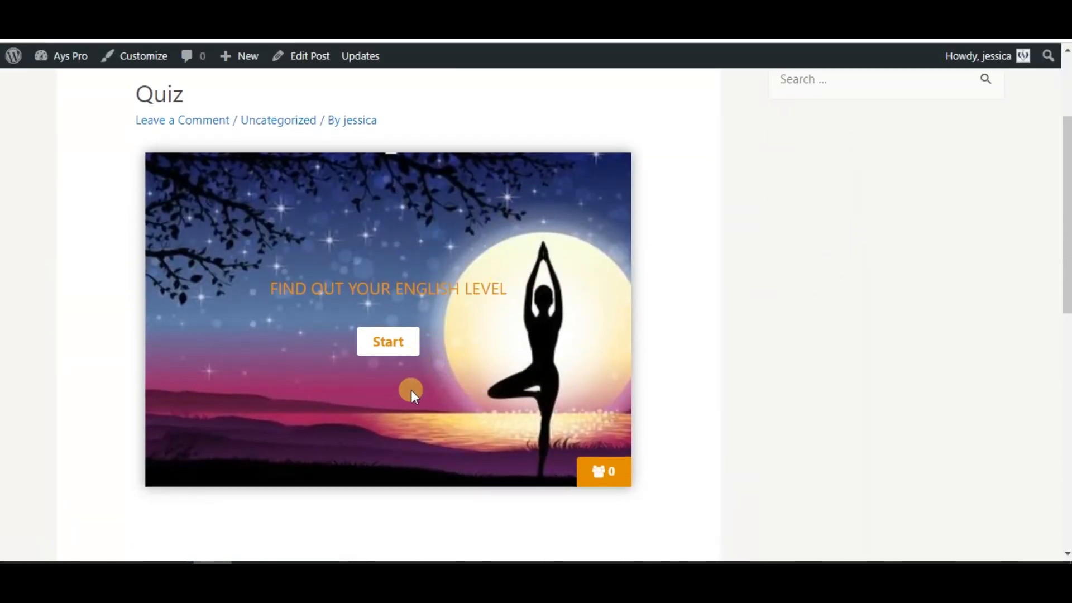
# Step: Start the quiz on the post, pass the email step and answer several of the 20 mixed-category questions
pyautogui.click(388, 341)
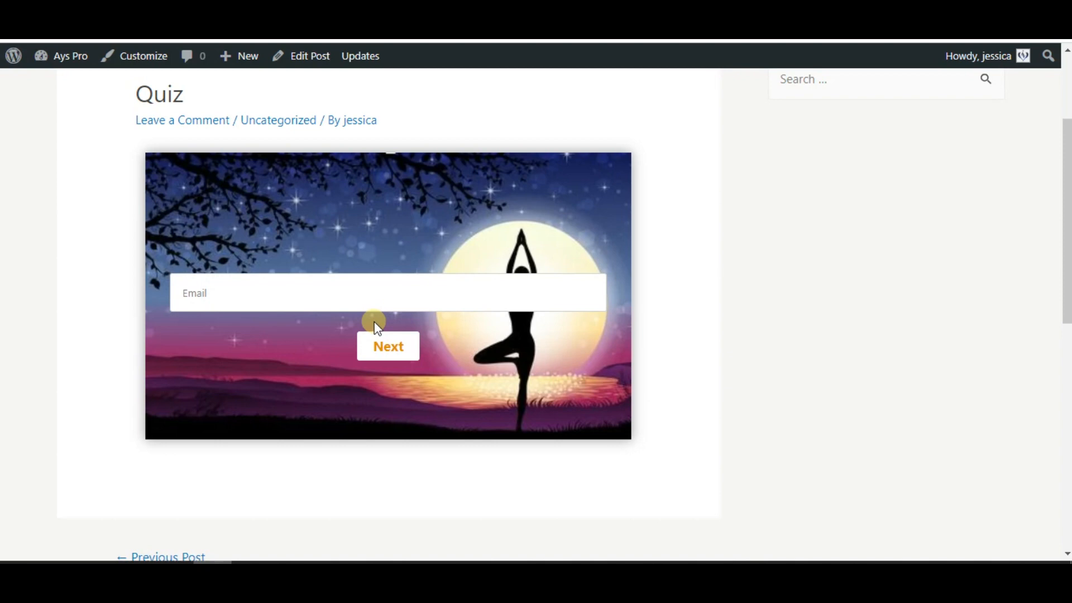
pyautogui.click(393, 351)
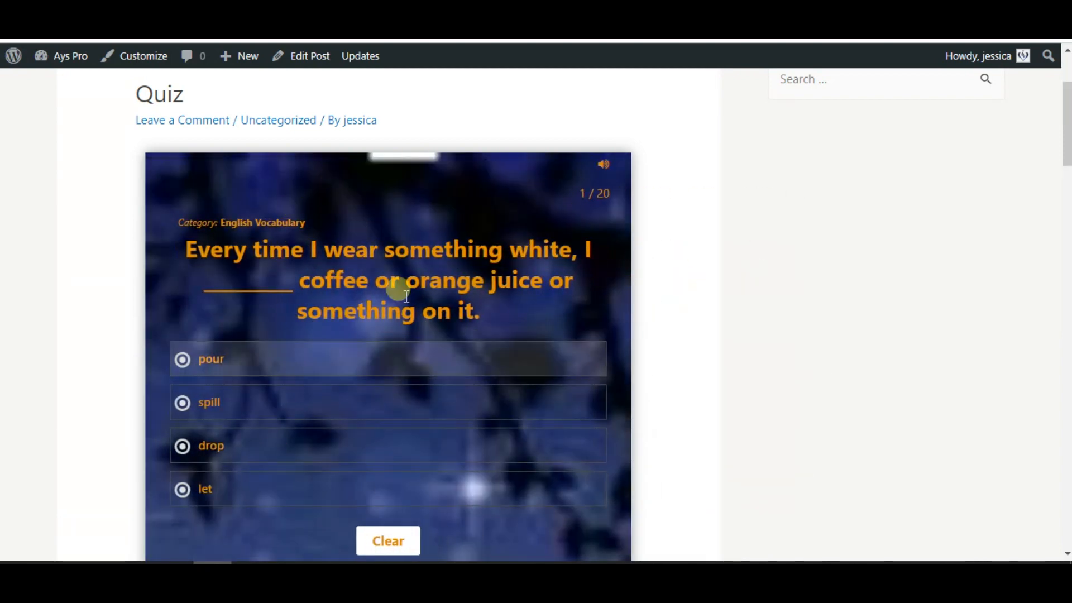
pyautogui.scroll(-5, 494, 289)
pyautogui.scroll(8, 494, 352)
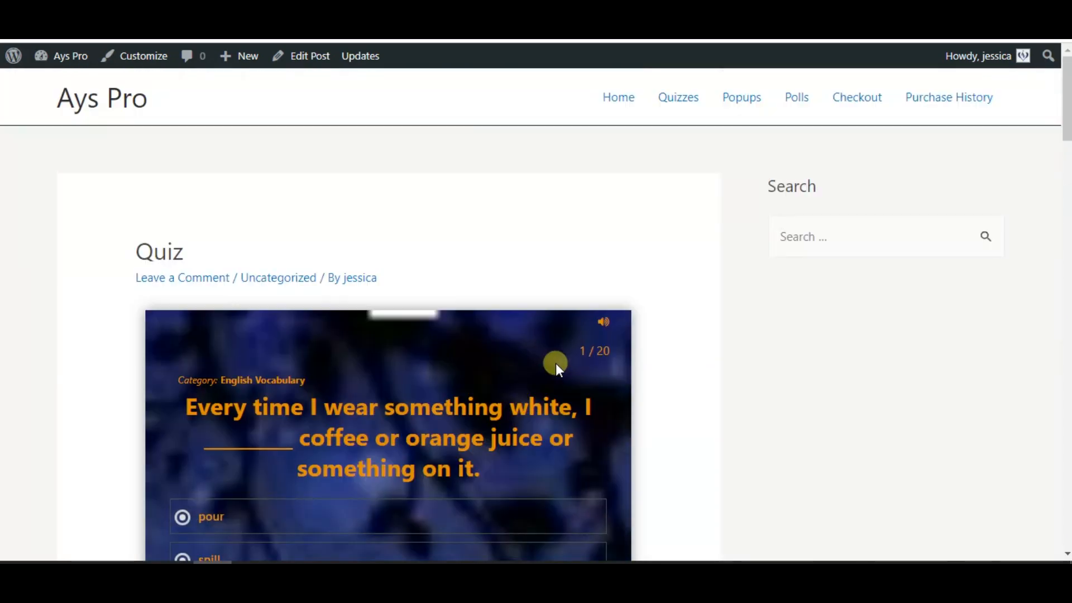
pyautogui.scroll(-2, 556, 363)
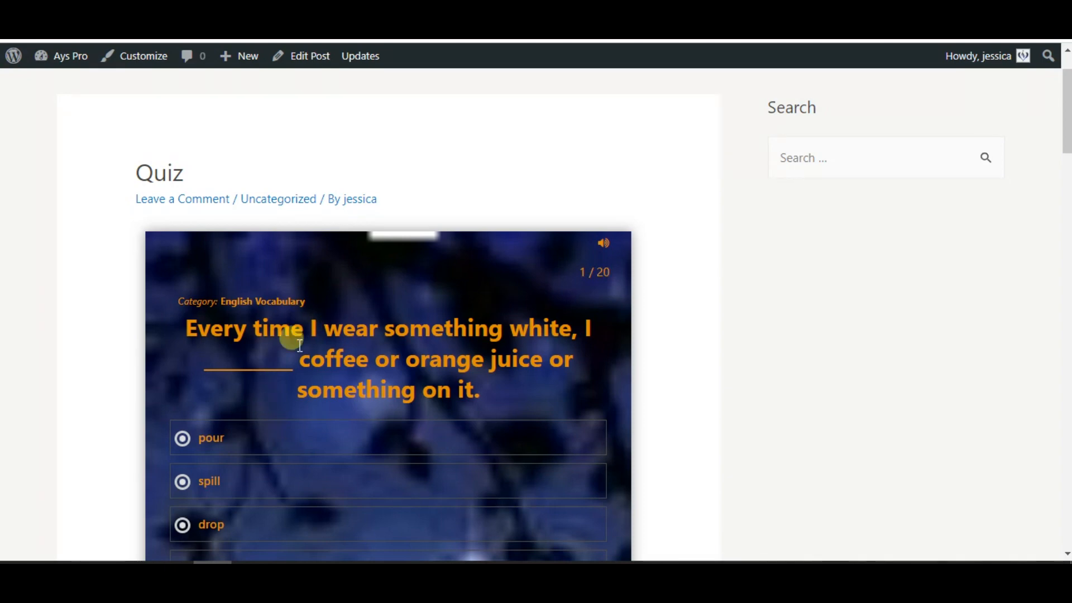
pyautogui.scroll(-2, 285, 336)
pyautogui.scroll(-3, 408, 355)
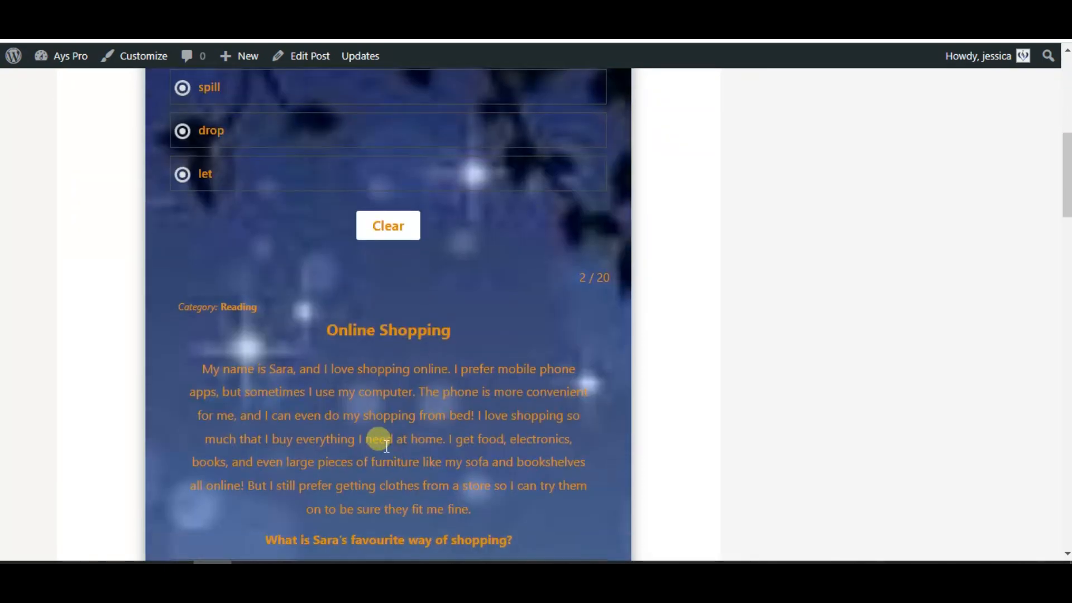
pyautogui.scroll(-2, 436, 353)
pyautogui.click(436, 348)
pyautogui.scroll(-4, 503, 352)
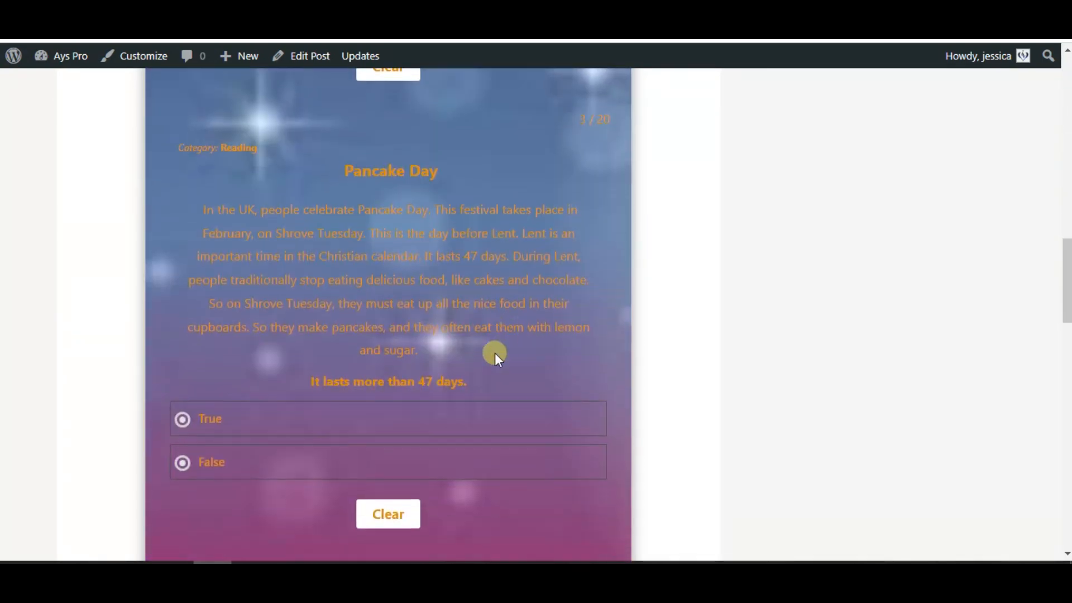
pyautogui.click(397, 402)
pyautogui.scroll(-3, 419, 419)
pyautogui.scroll(-6, 436, 369)
pyautogui.click(494, 188)
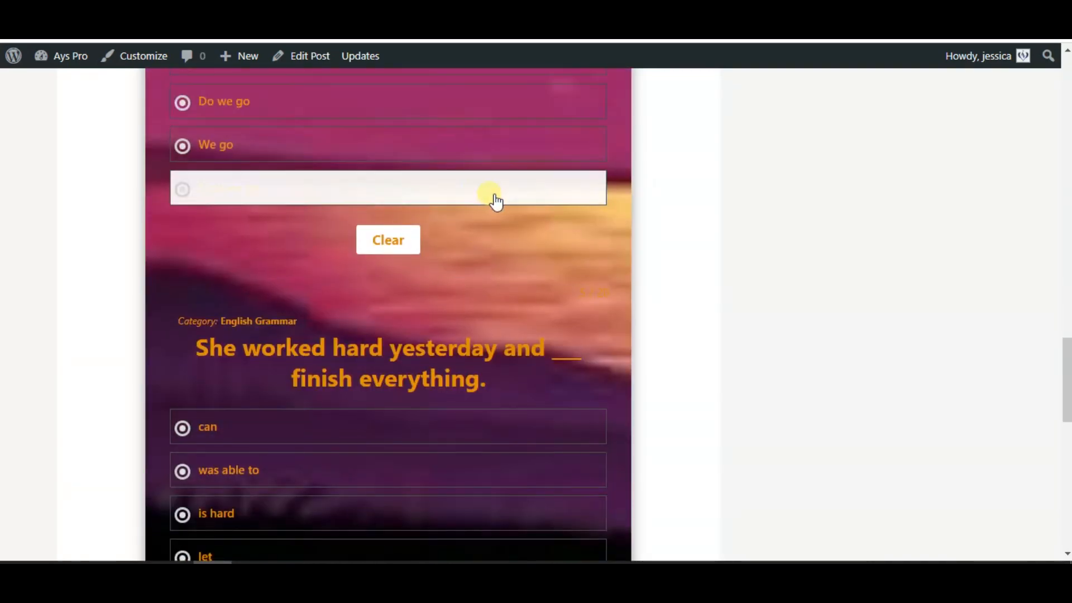
pyautogui.scroll(-5, 487, 293)
pyautogui.scroll(-2, 483, 174)
pyautogui.scroll(3, 416, 168)
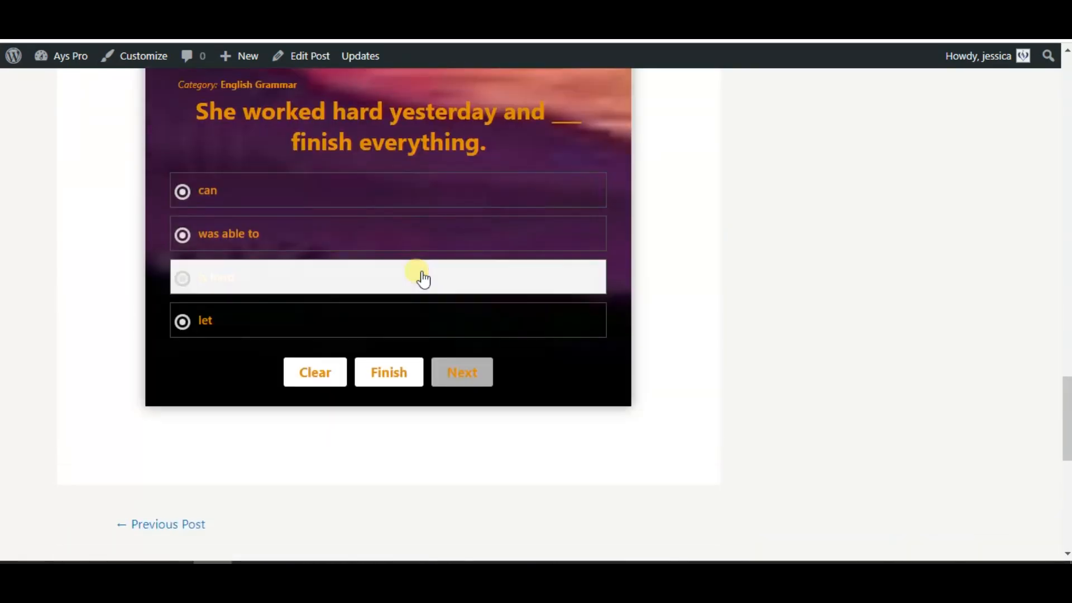
pyautogui.click(419, 277)
pyautogui.click(462, 373)
pyautogui.click(463, 400)
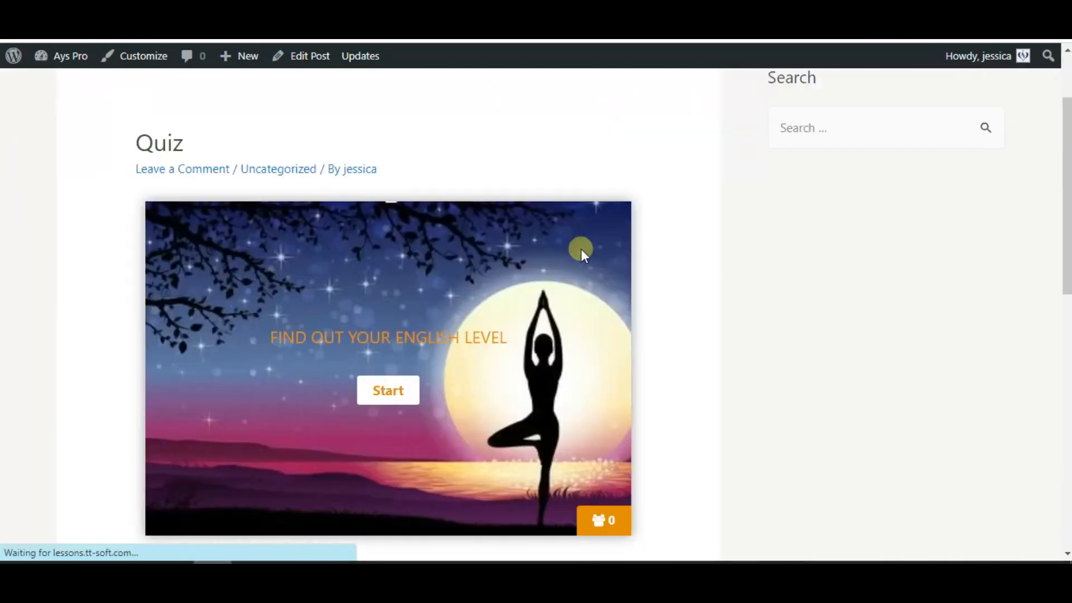
# Step: Start the quiz again and move past the email step to the shuffled questions
pyautogui.click(401, 387)
pyautogui.click(394, 406)
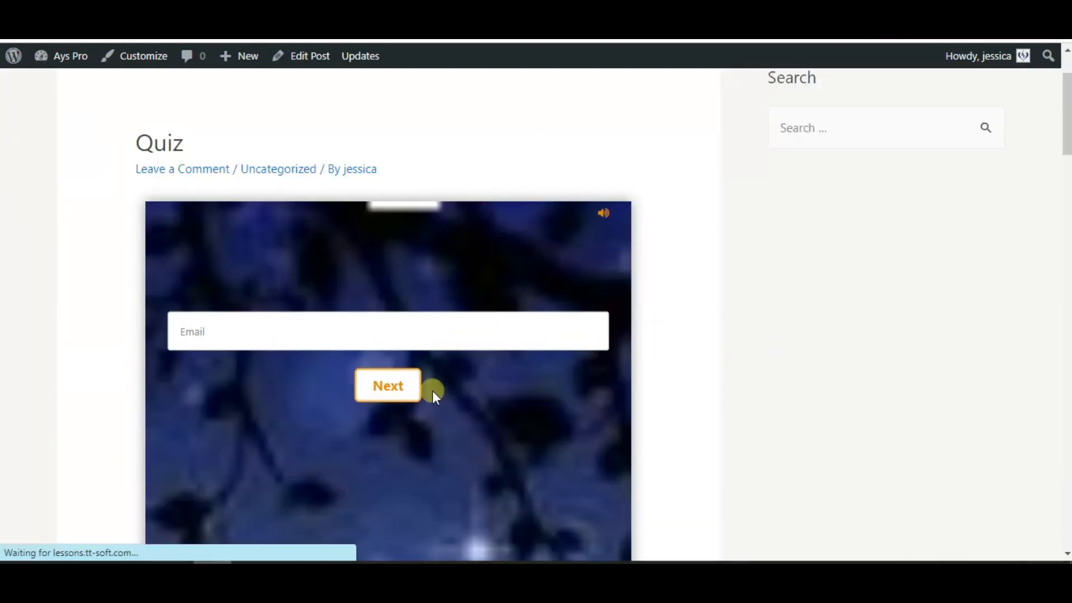
pyautogui.scroll(-5, 460, 285)
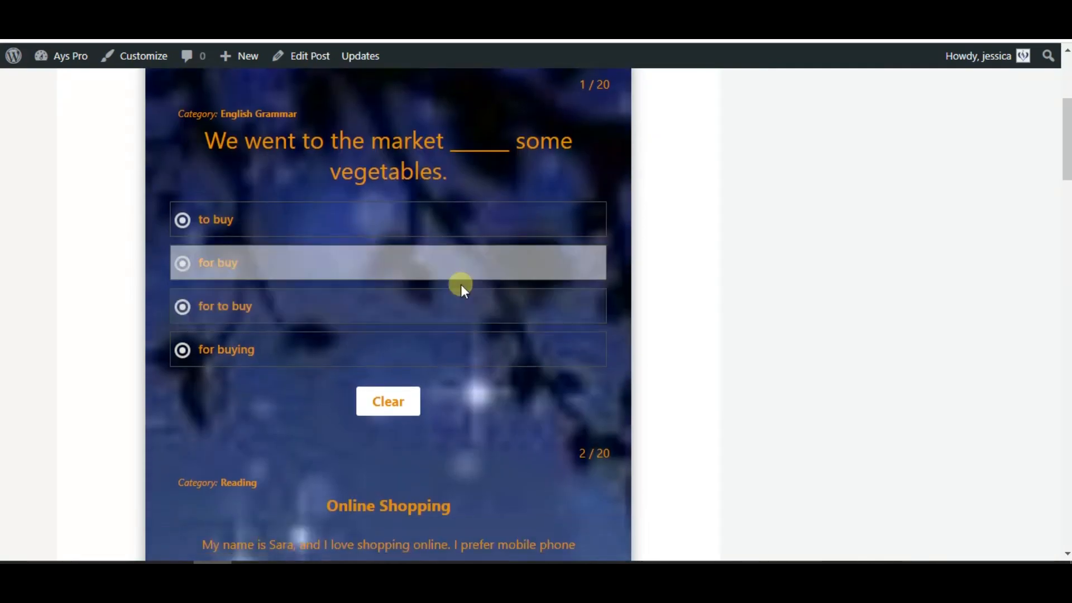
pyautogui.scroll(-5, 469, 301)
pyautogui.scroll(-3, 473, 319)
pyautogui.scroll(-3, 479, 328)
pyautogui.scroll(-4, 454, 353)
pyautogui.scroll(-4, 455, 335)
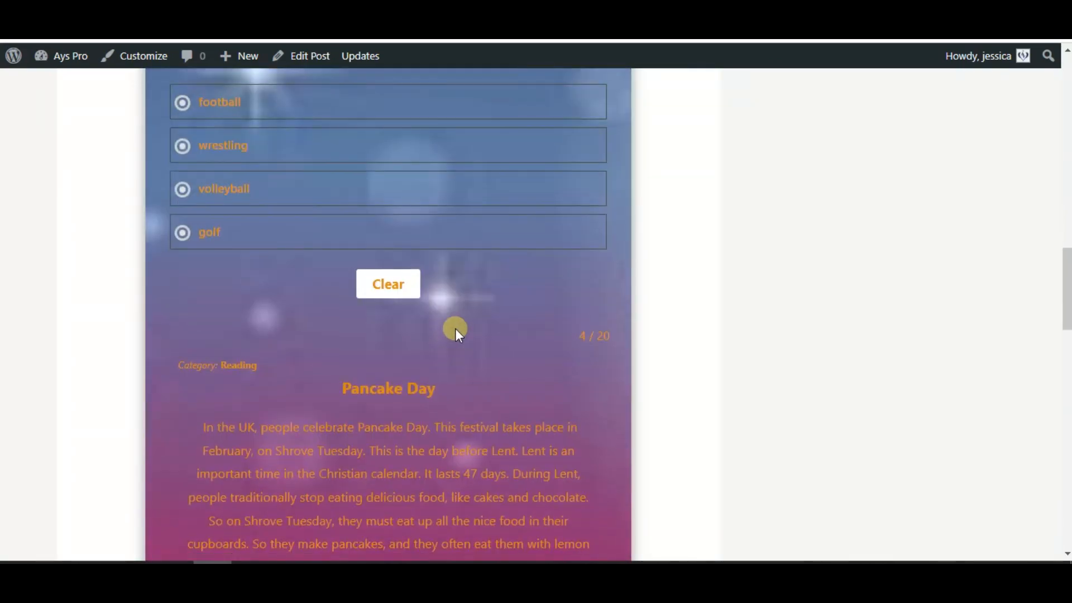
pyautogui.scroll(-4, 455, 328)
pyautogui.scroll(-1, 453, 331)
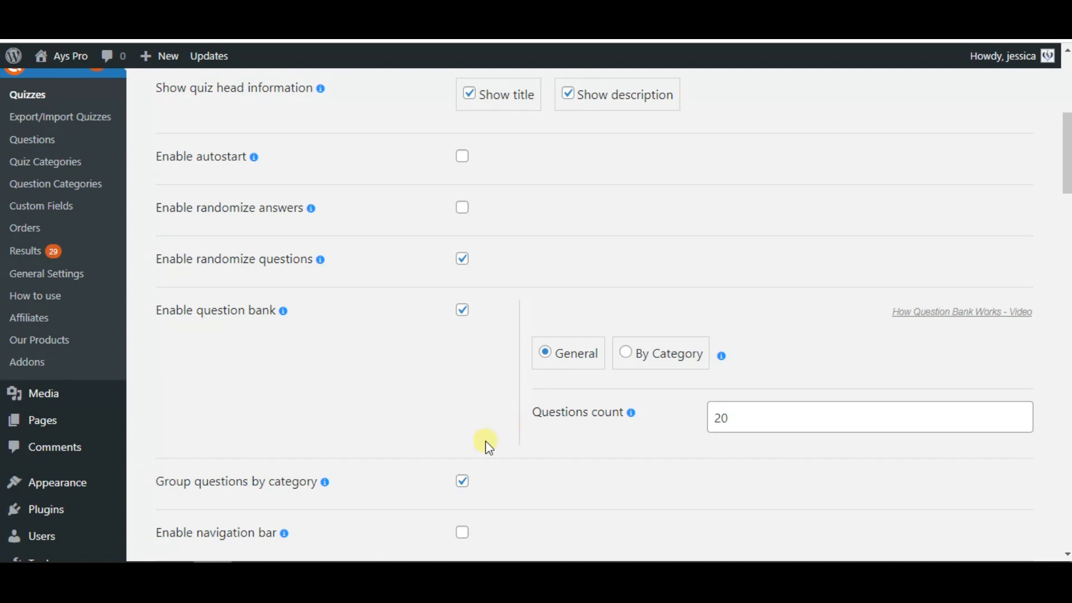
# Step: Switch the question bank to draw questions By Category
pyautogui.click(702, 369)
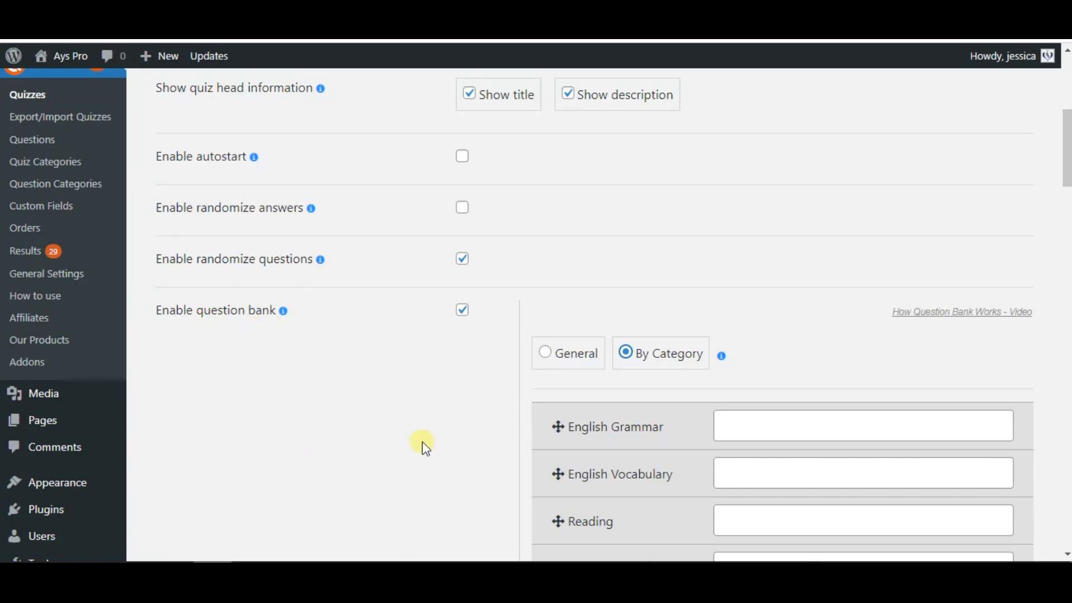
pyautogui.scroll(-1, 528, 436)
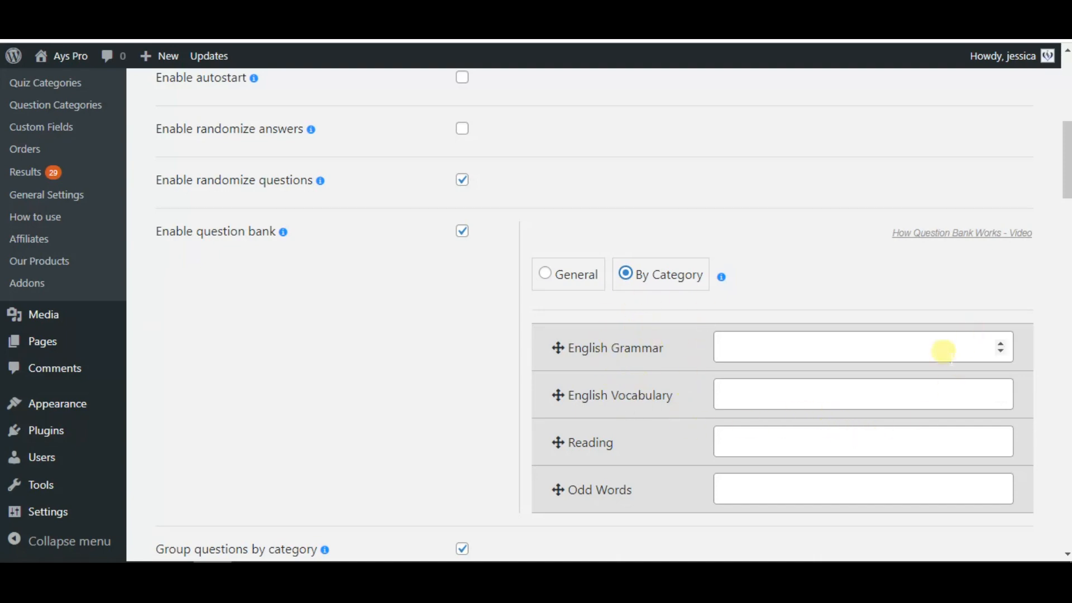
pyautogui.scroll(5, 553, 268)
pyautogui.scroll(5, 291, 256)
pyautogui.click(198, 234)
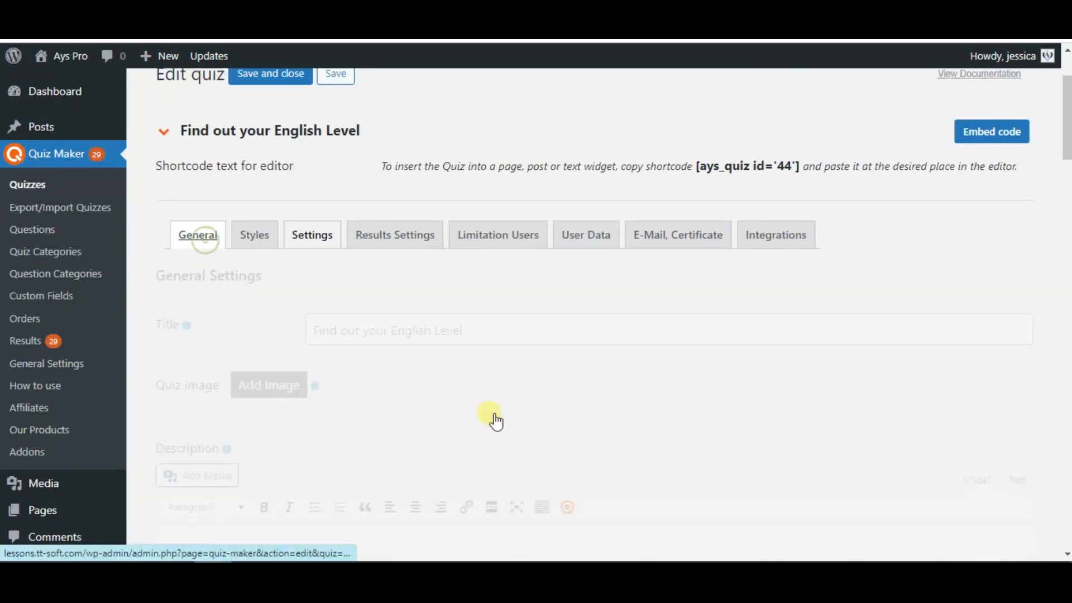
pyautogui.scroll(-8, 578, 393)
pyautogui.scroll(-3, 585, 350)
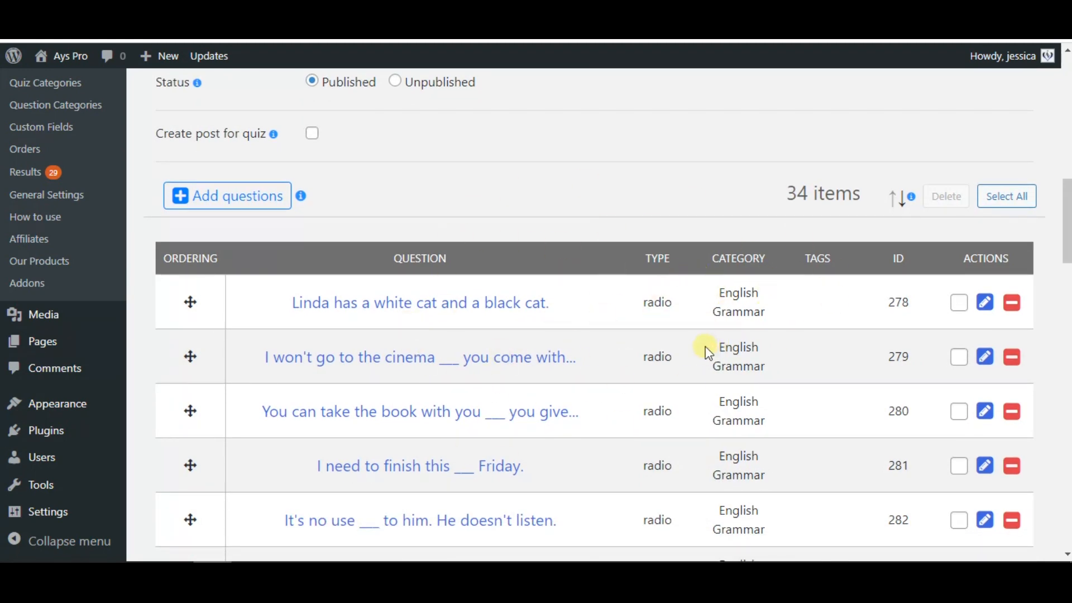
pyautogui.scroll(-3, 708, 350)
pyautogui.scroll(-3, 720, 385)
pyautogui.scroll(-3, 727, 421)
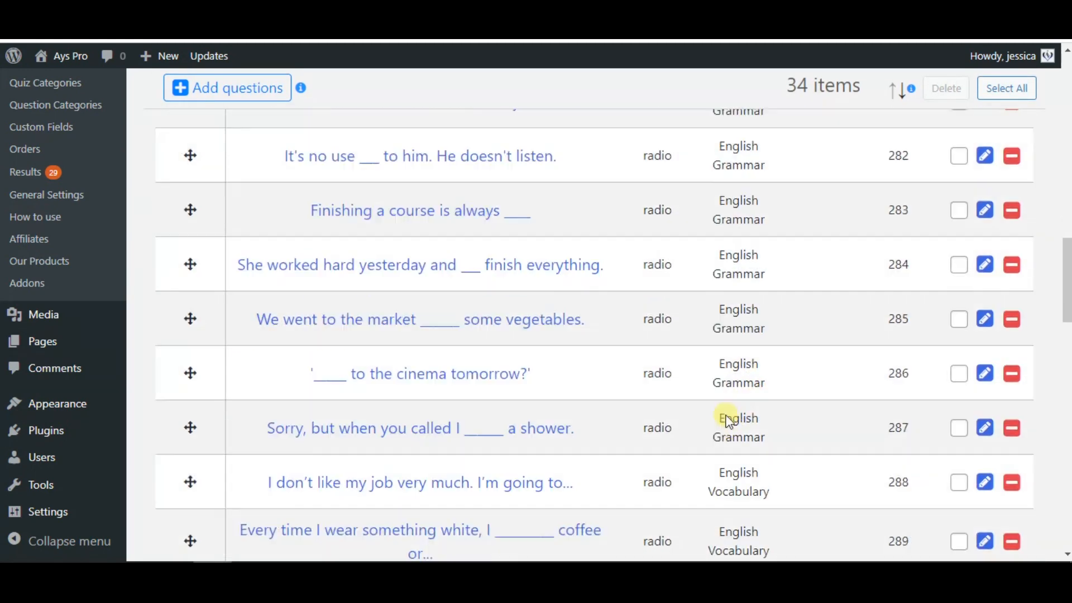
pyautogui.scroll(-3, 728, 421)
pyautogui.scroll(-3, 763, 403)
pyautogui.scroll(-3, 762, 398)
pyautogui.scroll(-2, 774, 402)
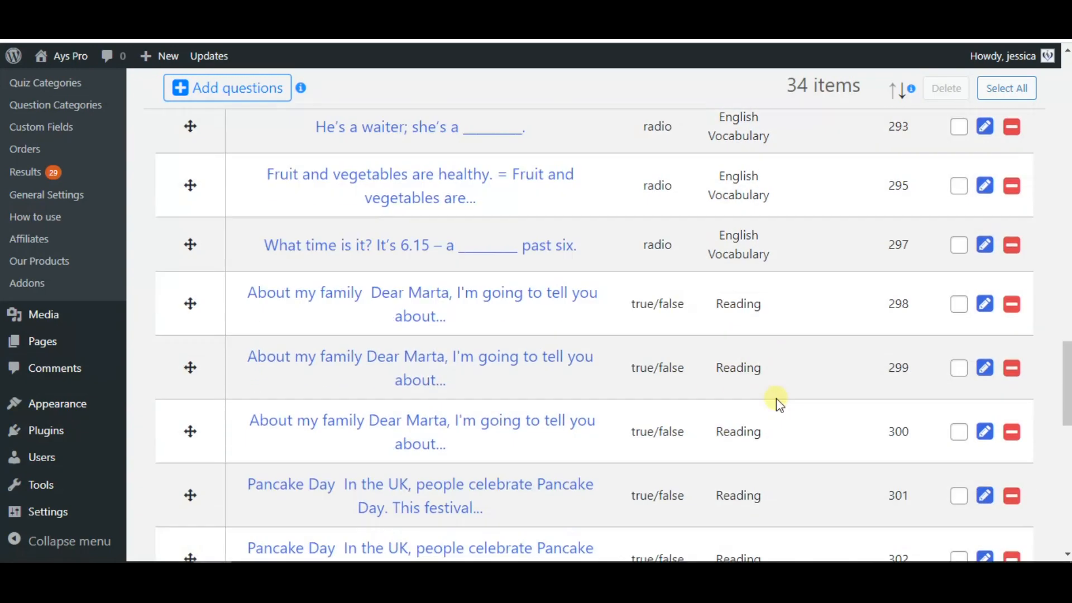
pyautogui.scroll(-3, 775, 402)
pyautogui.scroll(3, 804, 447)
pyautogui.scroll(5, 712, 419)
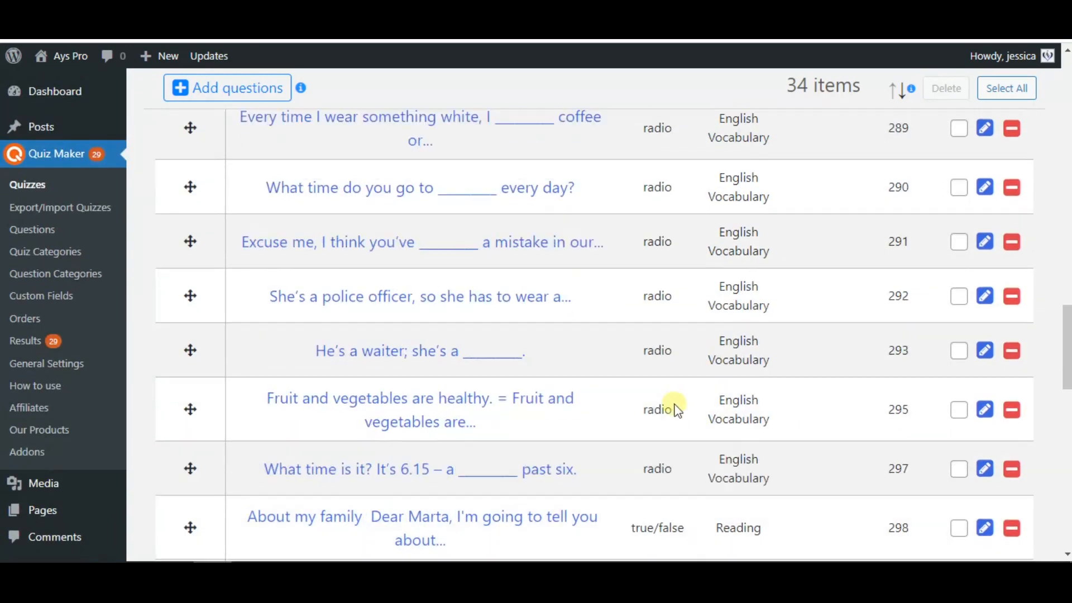
pyautogui.scroll(5, 677, 408)
pyautogui.scroll(8, 637, 402)
pyautogui.scroll(3, 352, 252)
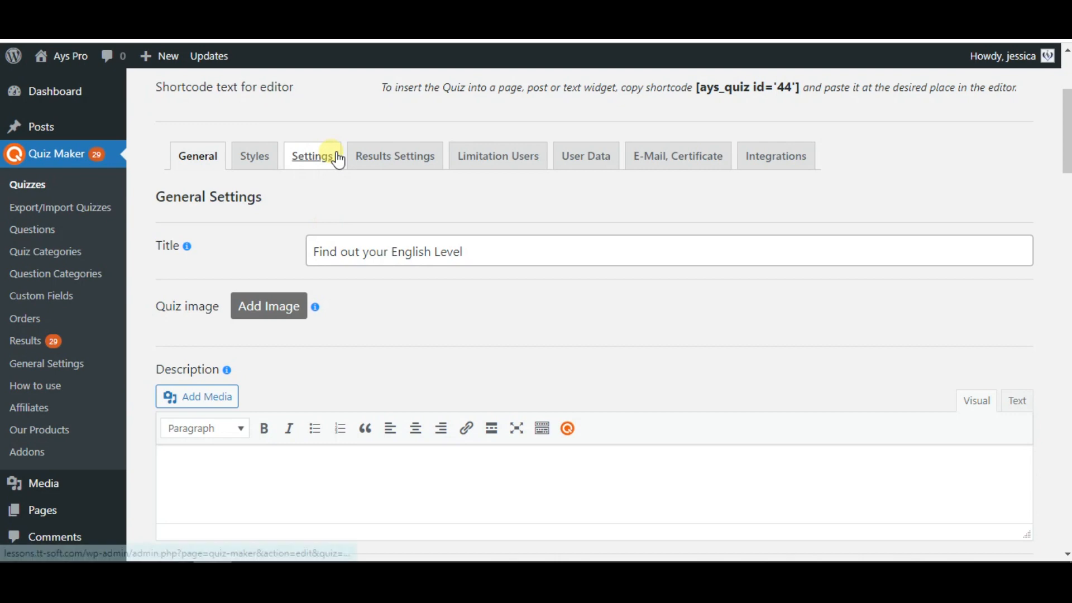
pyautogui.click(335, 158)
pyautogui.scroll(-3, 598, 393)
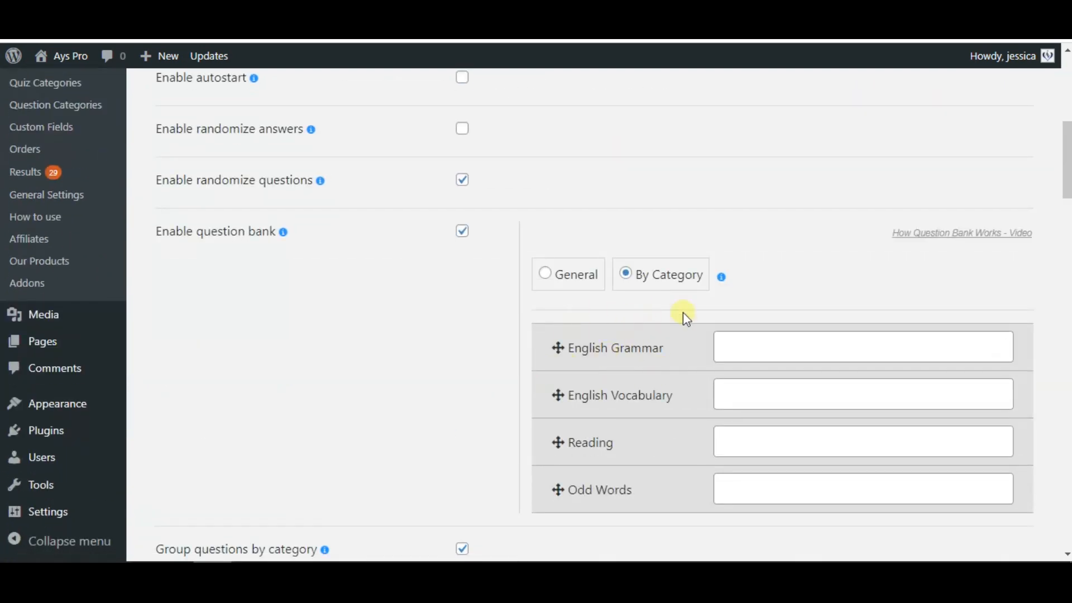
# Step: Enter category counts 2 English Grammar, 1 English Vocabulary, 3 Reading and 5 Odd Words
pyautogui.click(743, 347)
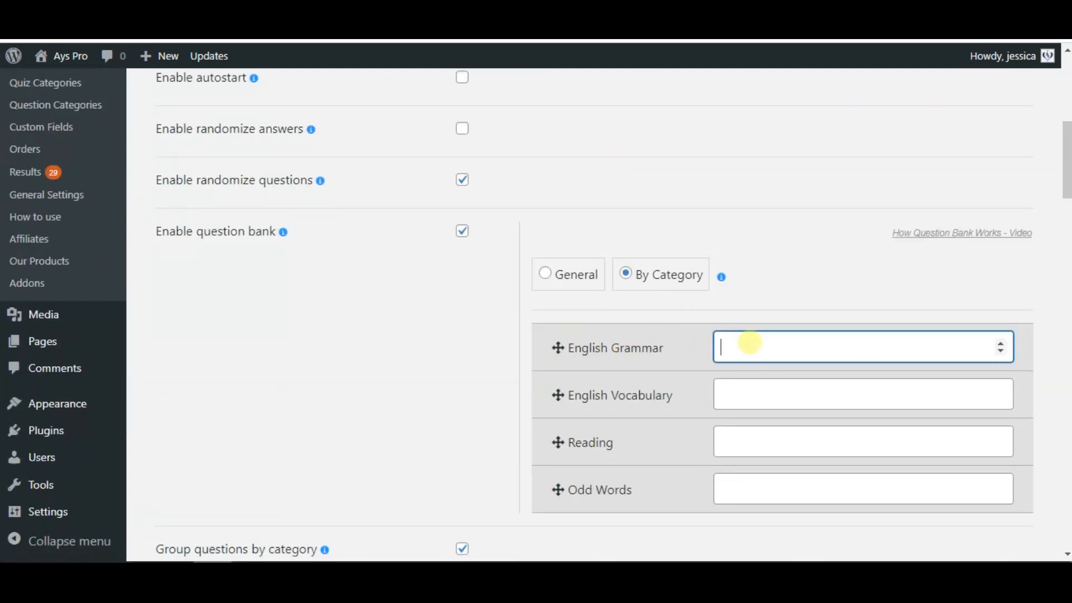
pyautogui.write('2')
pyautogui.click(738, 394)
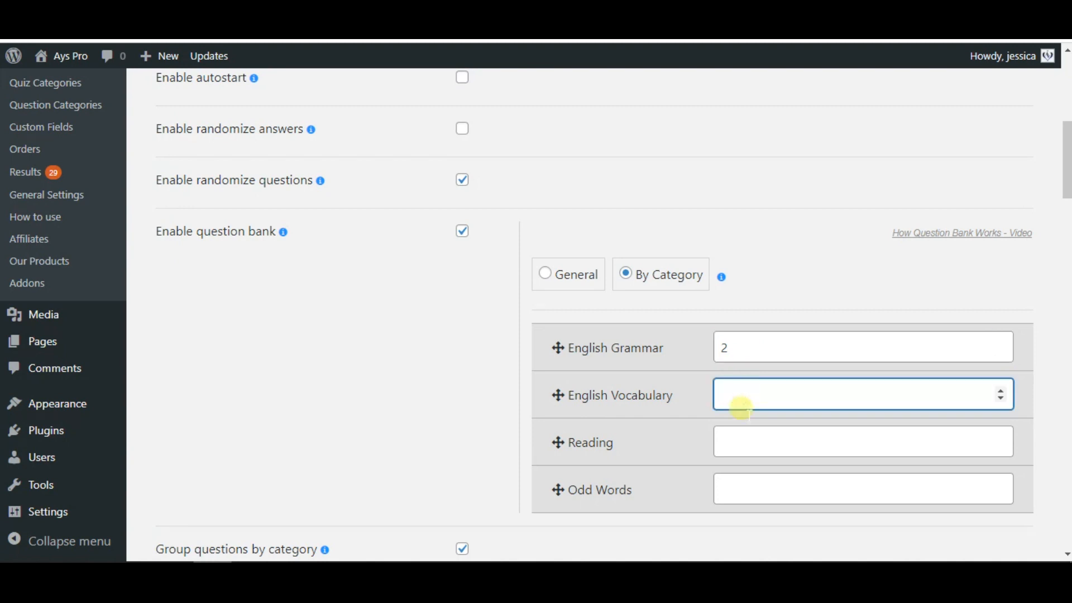
pyautogui.write('1')
pyautogui.click(739, 442)
pyautogui.write('3')
pyautogui.click(739, 489)
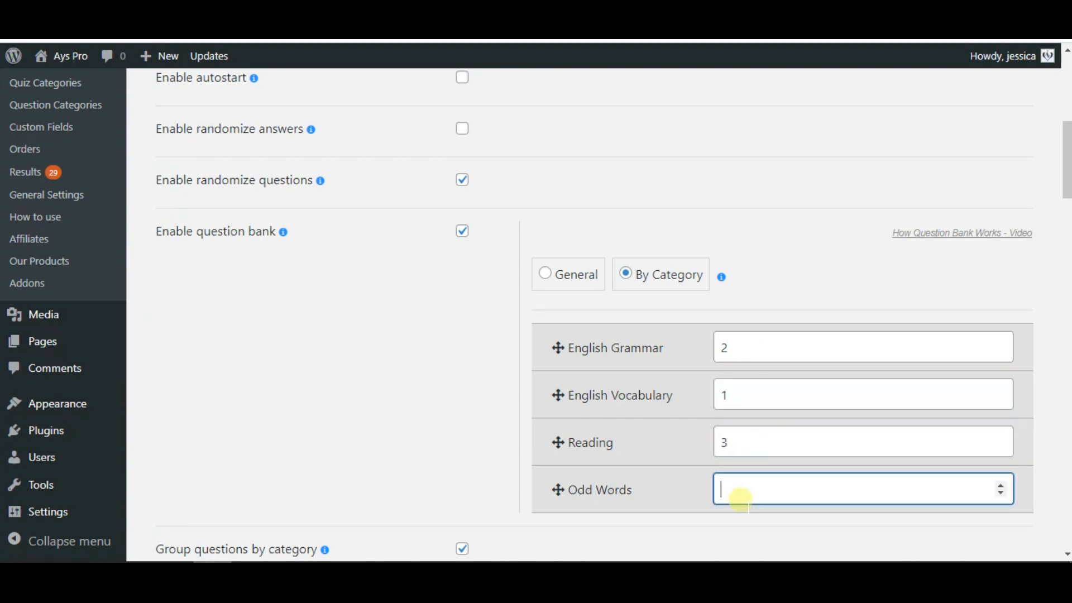
pyautogui.write('5')
pyautogui.click(780, 302)
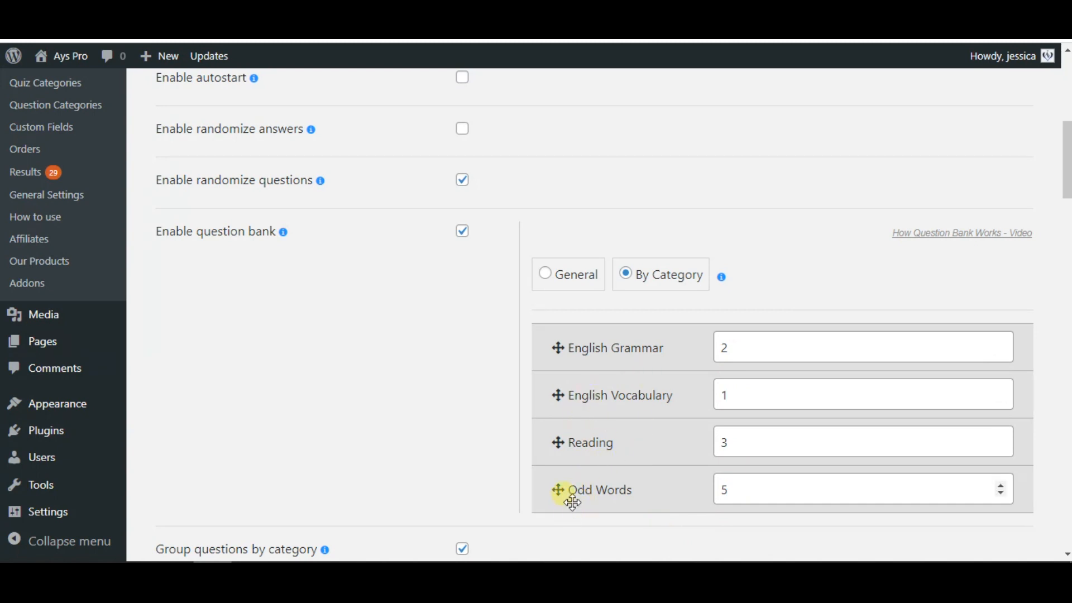
# Step: Reorder categories with Odd Words first and English Grammar last, and disable question randomization
pyautogui.moveTo(572, 500); pyautogui.dragTo(571, 348)
pyautogui.moveTo(560, 395); pyautogui.dragTo(561, 479)
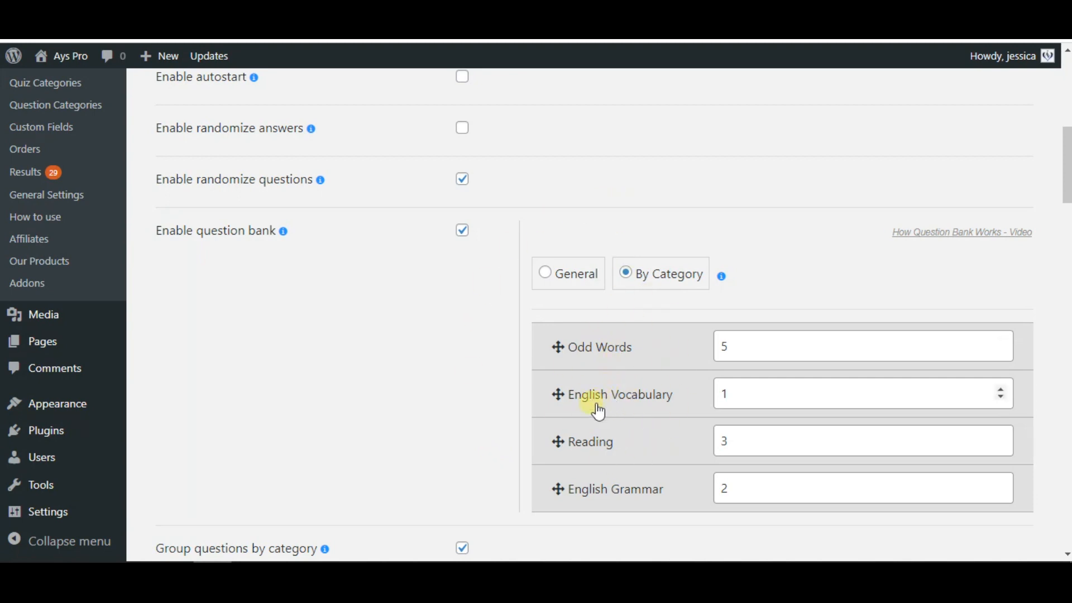
pyautogui.click(463, 179)
pyautogui.scroll(2, 440, 356)
pyautogui.scroll(10, 439, 355)
# Step: Save the quiz and start it on the live post, skipping the email step
pyautogui.click(339, 195)
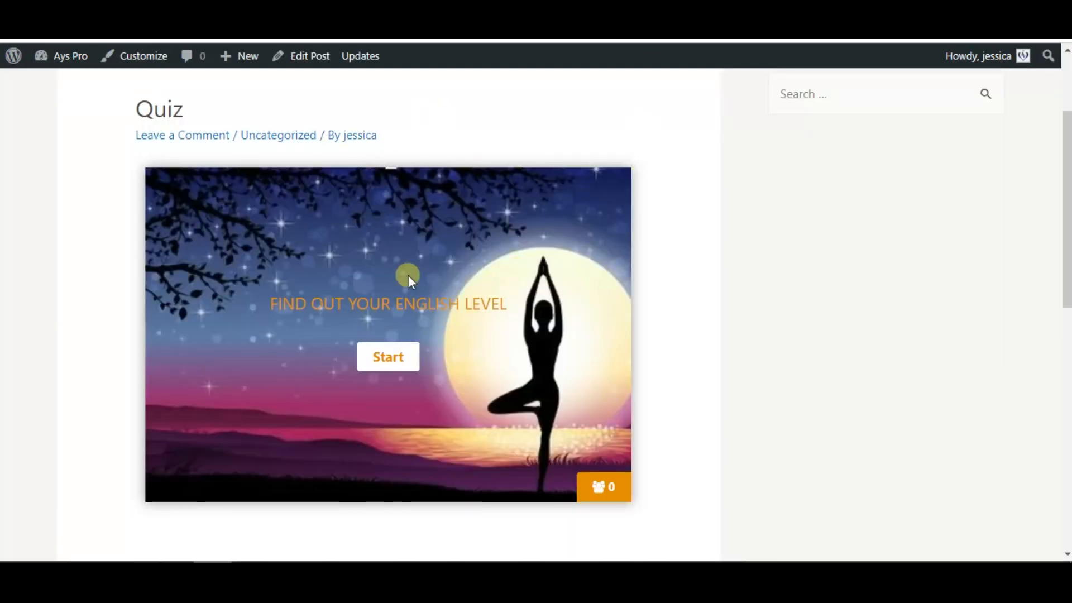
pyautogui.click(388, 357)
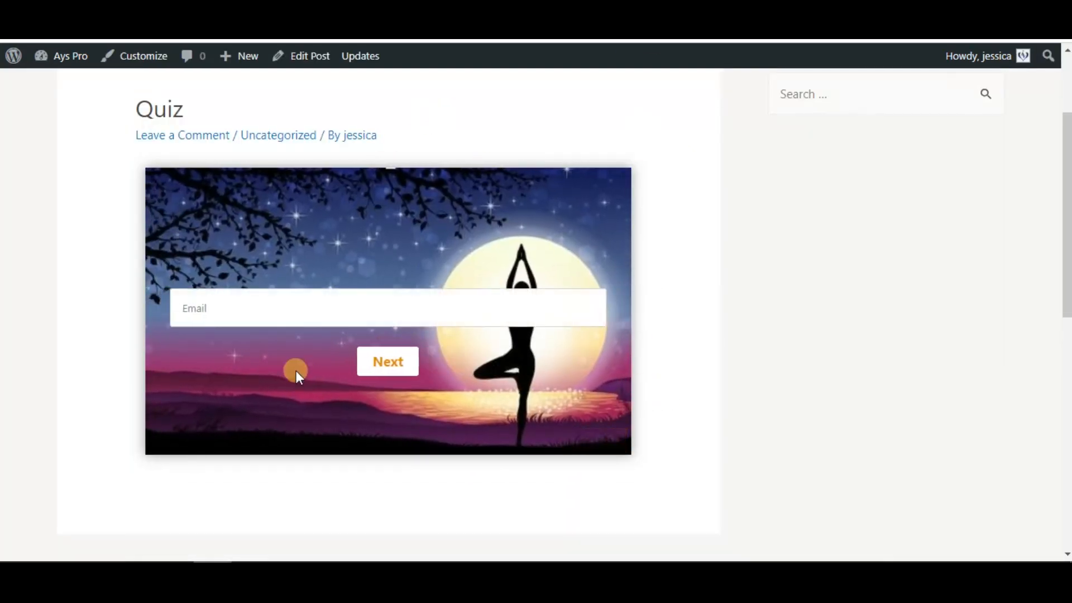
pyautogui.click(390, 366)
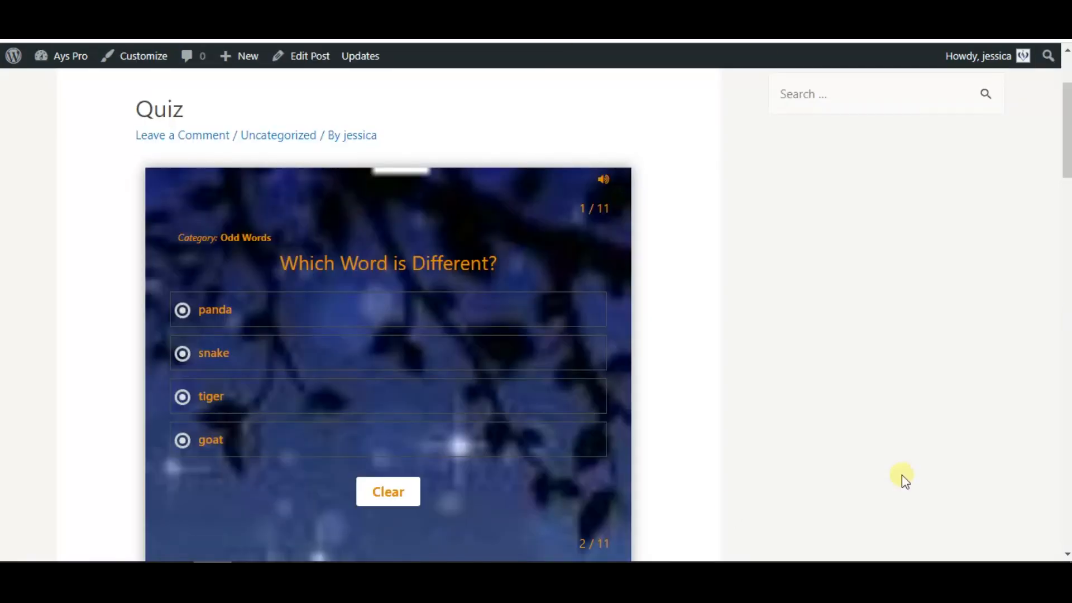
# Step: Answer the opening questions: tiger, wrestling, Russia, and uniform for the police officer
pyautogui.click(511, 396)
pyautogui.scroll(-3, 510, 395)
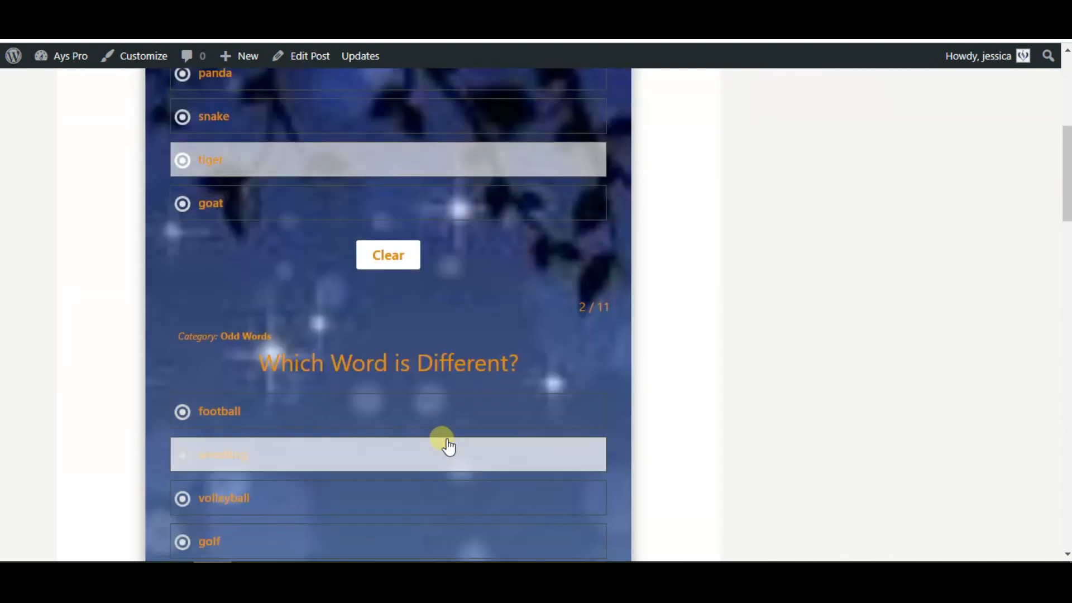
pyautogui.click(445, 449)
pyautogui.scroll(-1, 458, 452)
pyautogui.scroll(-3, 458, 450)
pyautogui.click(449, 433)
pyautogui.scroll(-3, 450, 433)
pyautogui.scroll(-2, 444, 411)
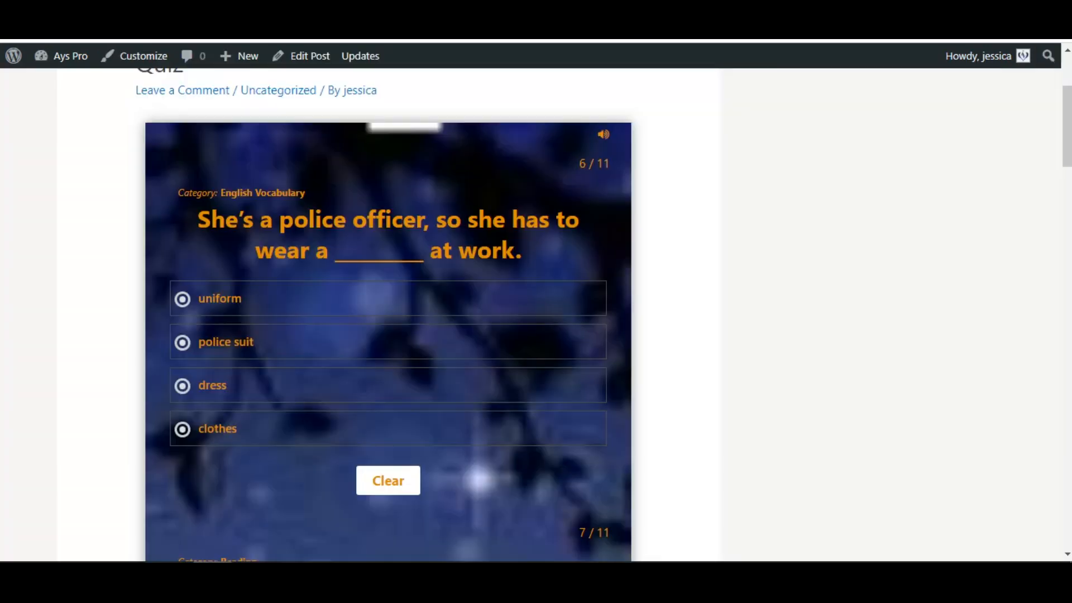
pyautogui.click(243, 299)
pyautogui.scroll(-3, 327, 335)
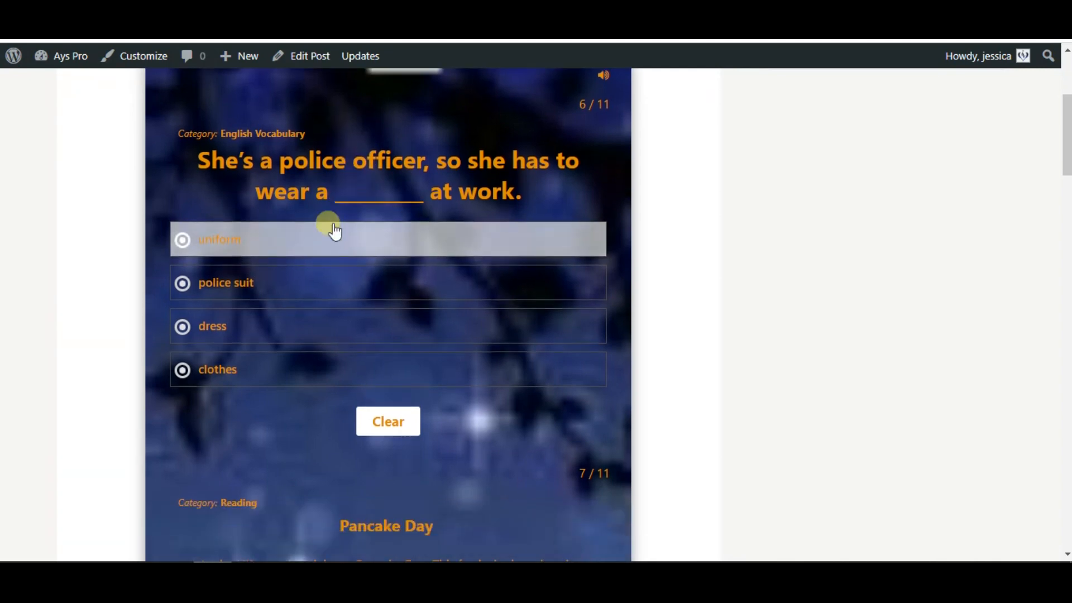
pyautogui.scroll(-3, 321, 370)
pyautogui.scroll(-4, 321, 370)
pyautogui.scroll(-1, 321, 370)
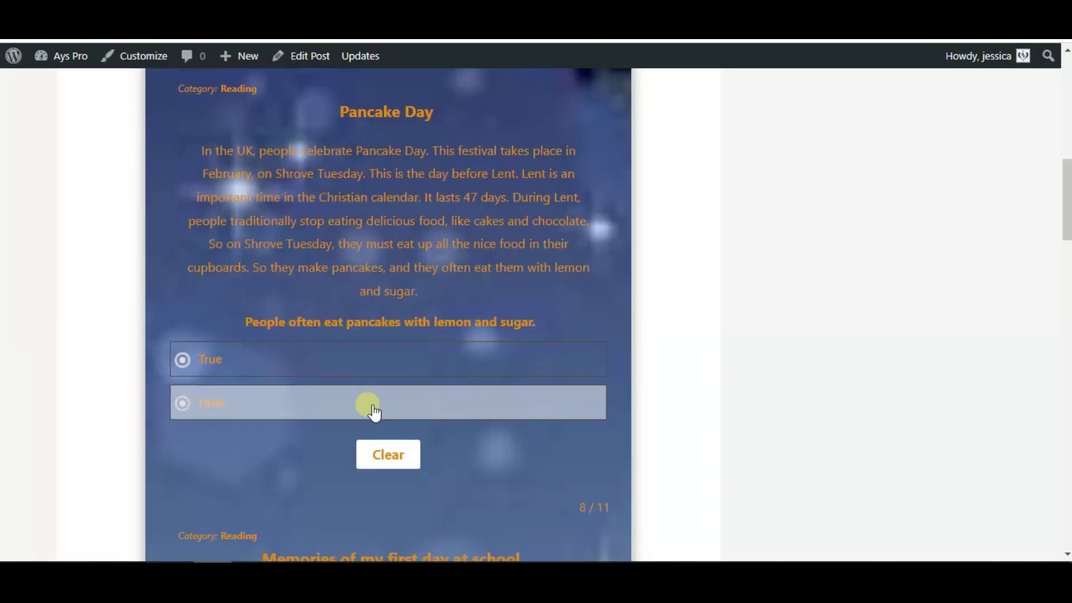
pyautogui.scroll(-3, 365, 412)
pyautogui.scroll(-3, 366, 413)
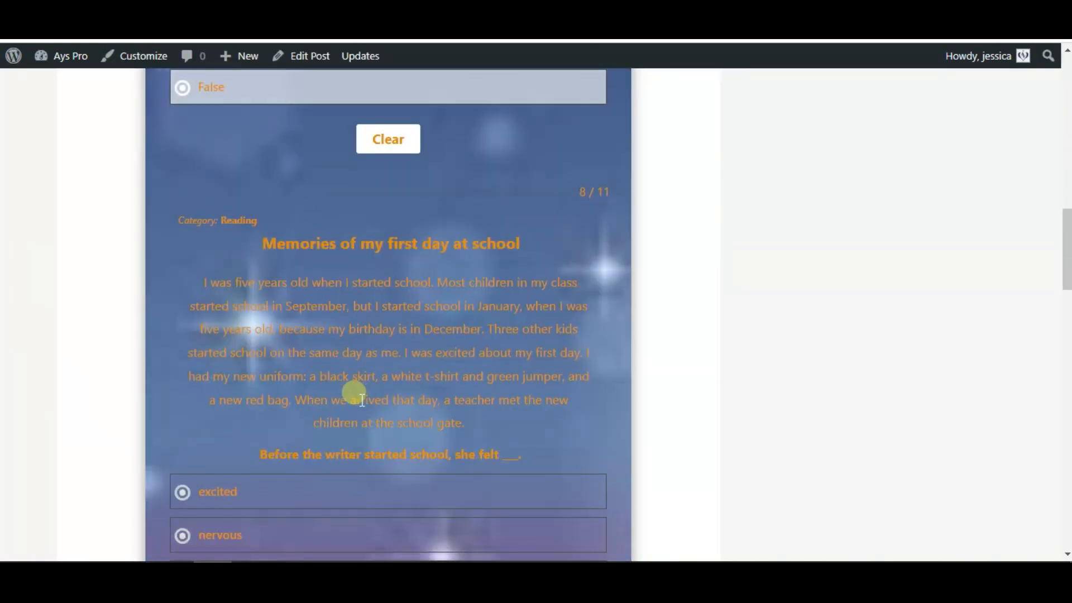
pyautogui.scroll(-3, 339, 499)
pyautogui.scroll(-4, 339, 452)
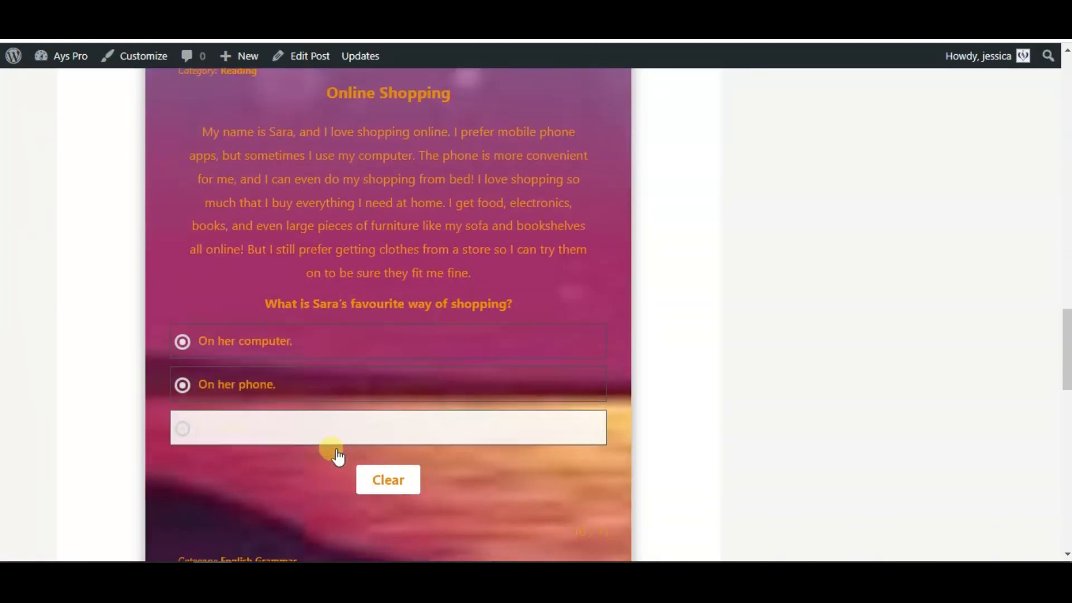
pyautogui.scroll(-3, 352, 335)
# Step: Answer the Reading and Grammar questions: In a shop, as well as, and spoke for It's no use
pyautogui.click(359, 279)
pyautogui.scroll(-2, 346, 365)
pyautogui.click(255, 356)
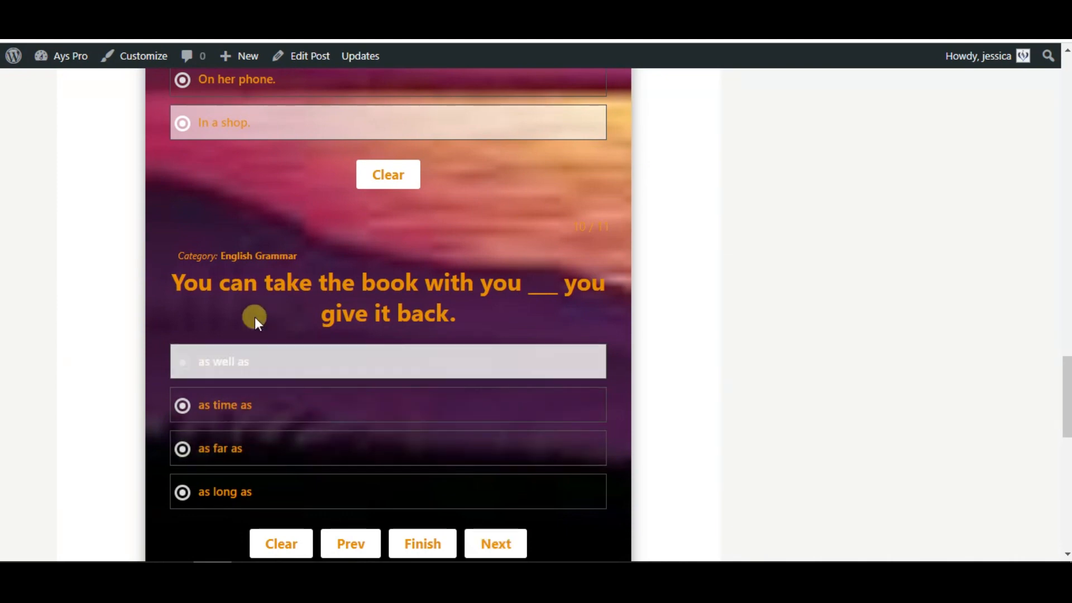
pyautogui.click(494, 543)
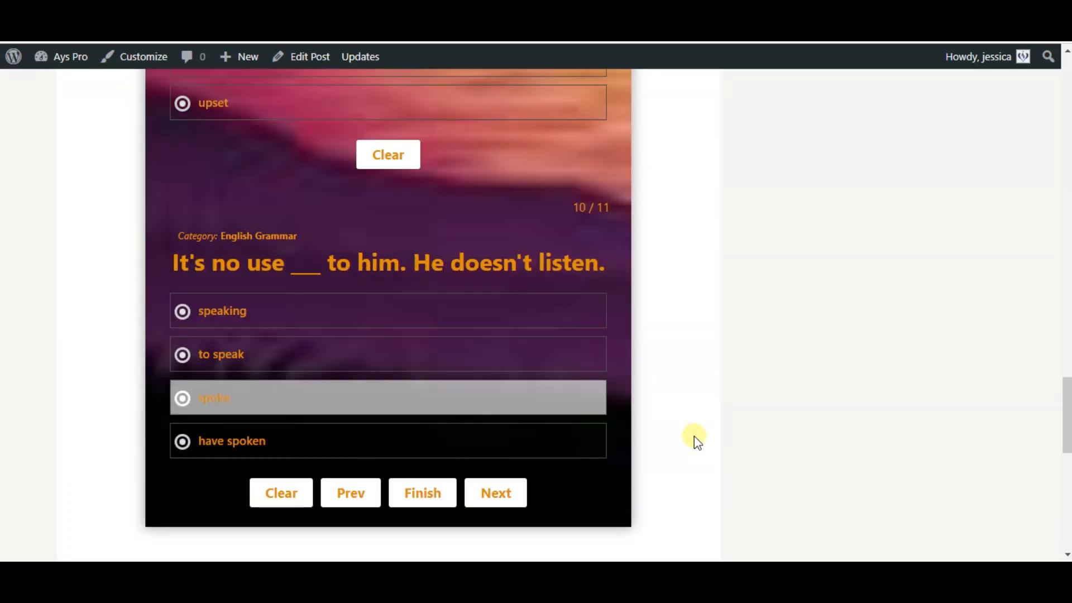